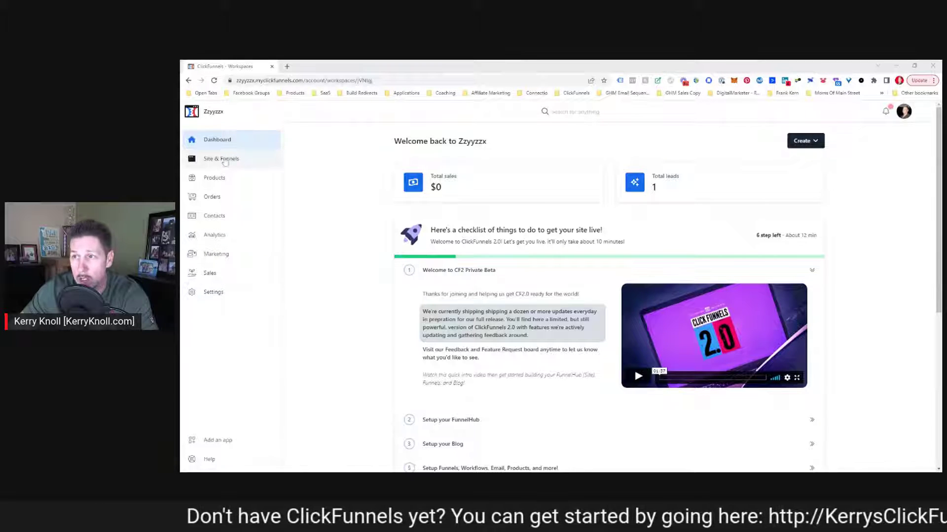
Step: Open the workspace site's overview and check the additional actions available for its current theme
left_click(210, 165)
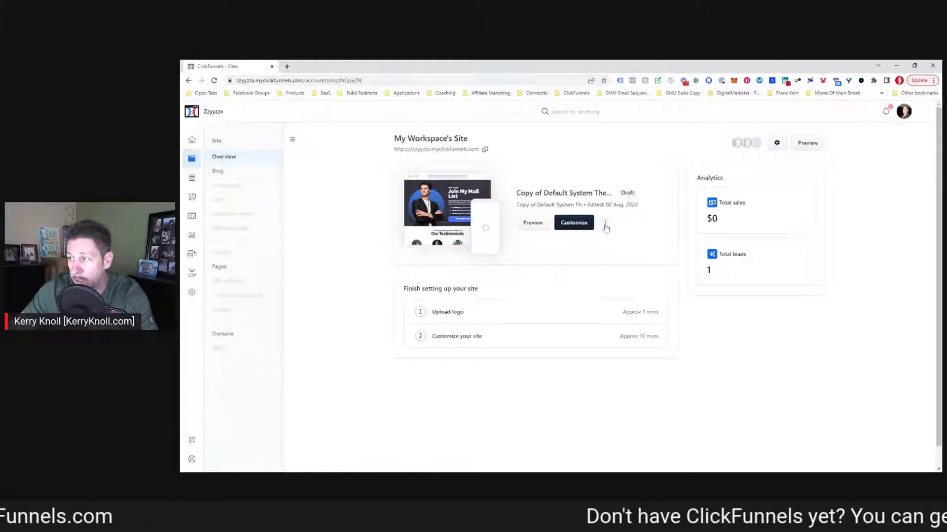
left_click(605, 225)
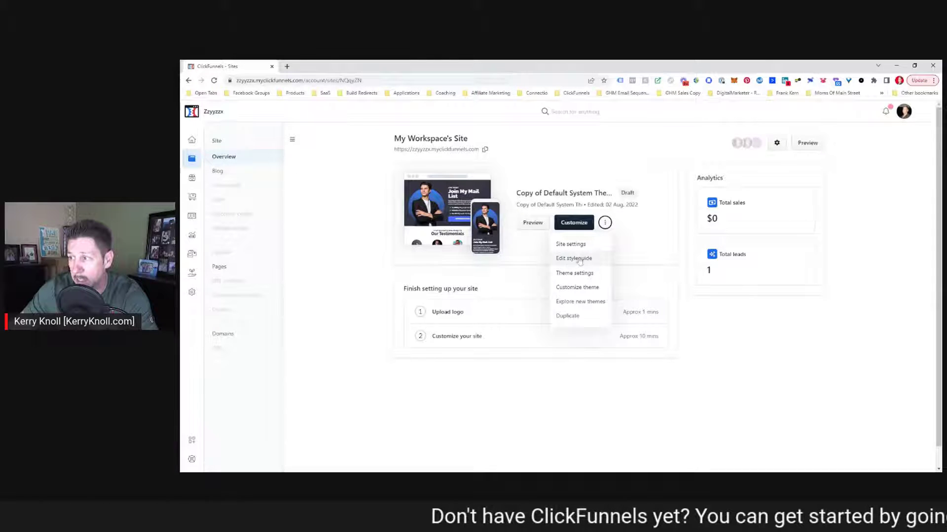
left_click(314, 263)
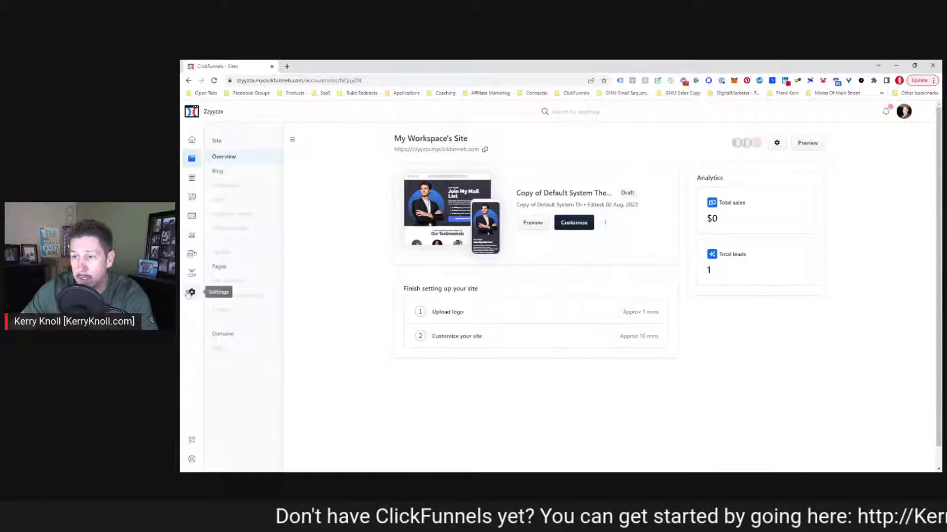
Step: Open the workspace's list of styles in the settings and check the details of Another System Theme - Style
left_click(189, 294)
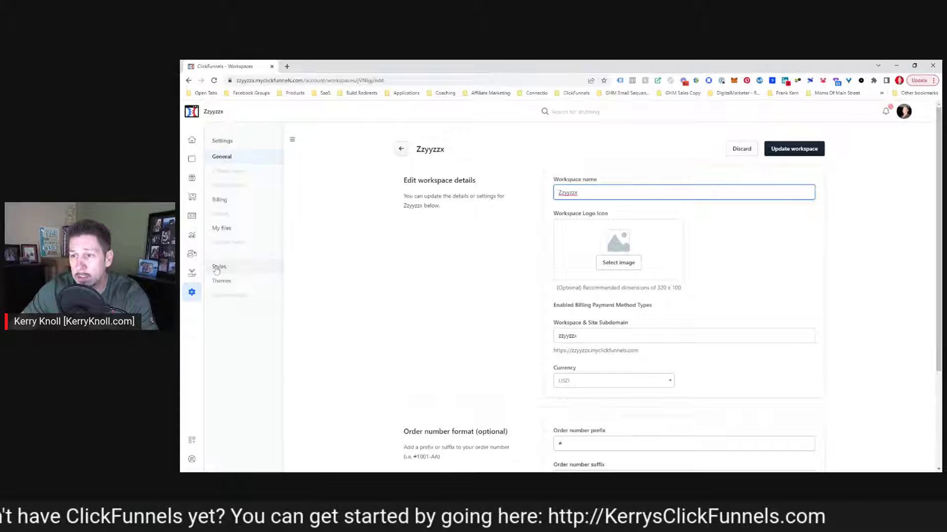
left_click(216, 268)
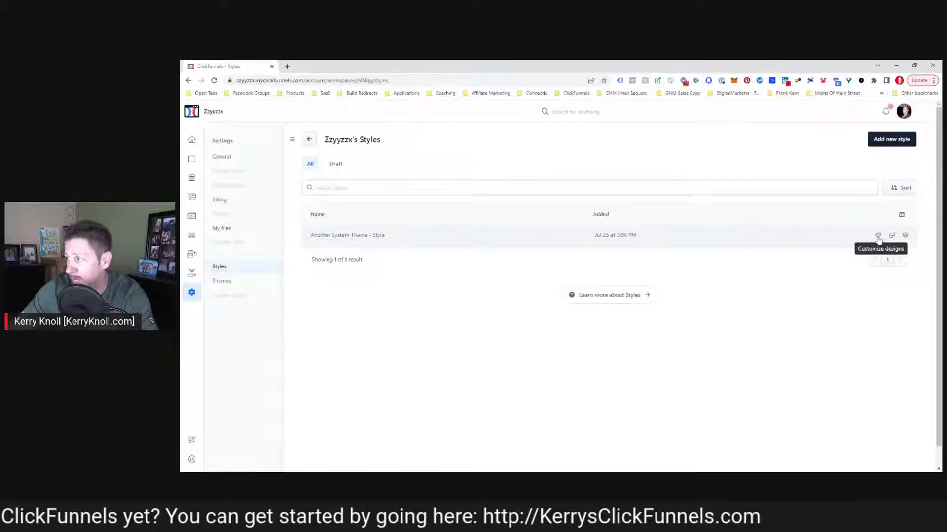
left_click(905, 235)
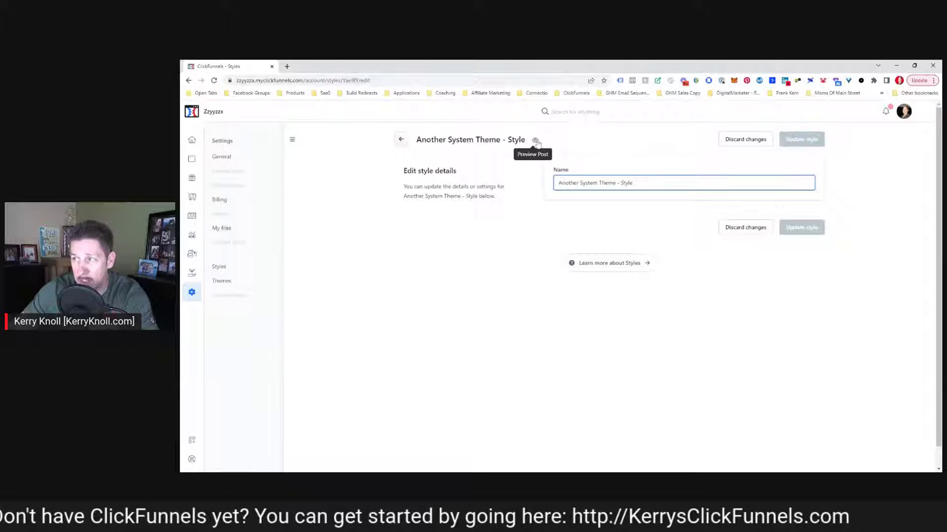
left_click(401, 140)
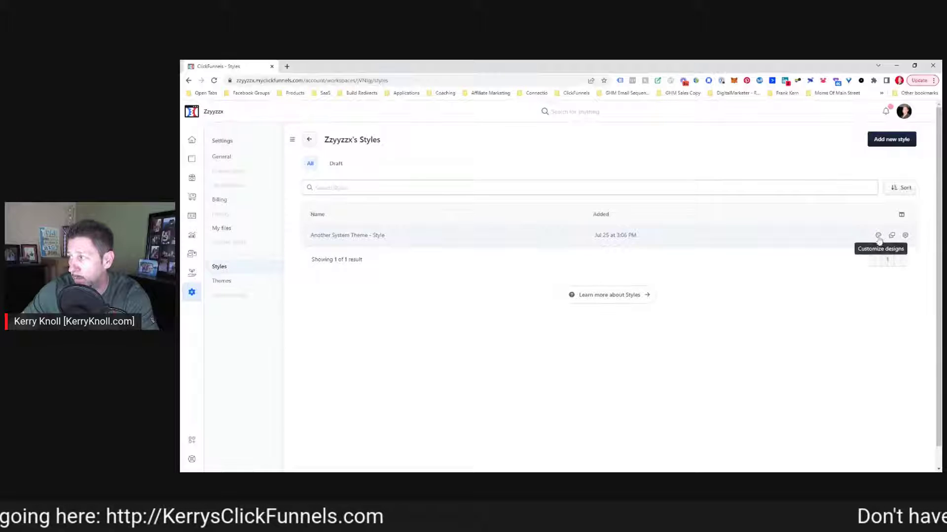
Step: Open Another System Theme - Style for design customization and preview it in mobile and desktop layouts
left_click(878, 236)
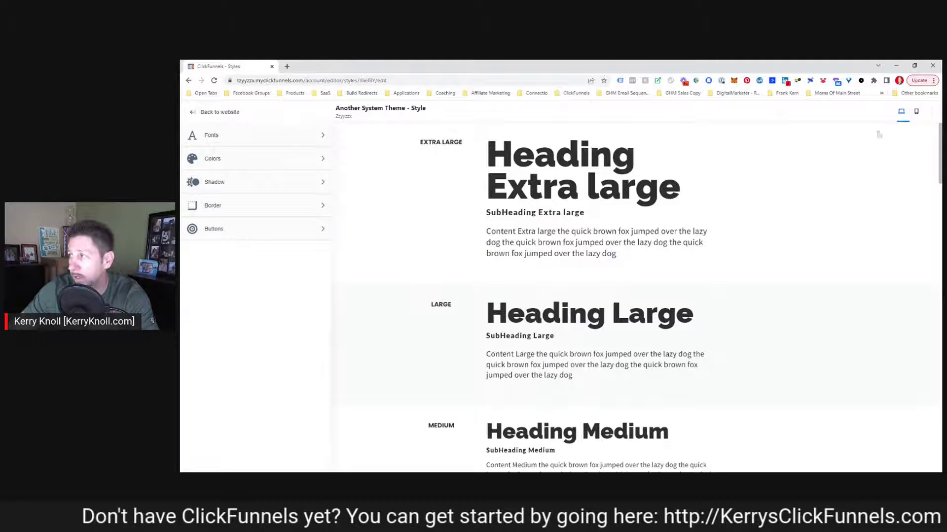
left_click(917, 113)
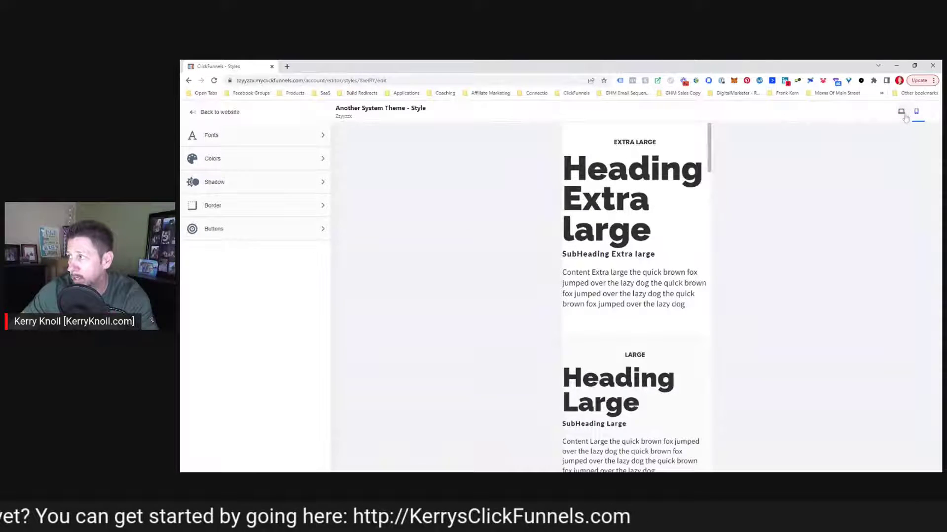
left_click(902, 113)
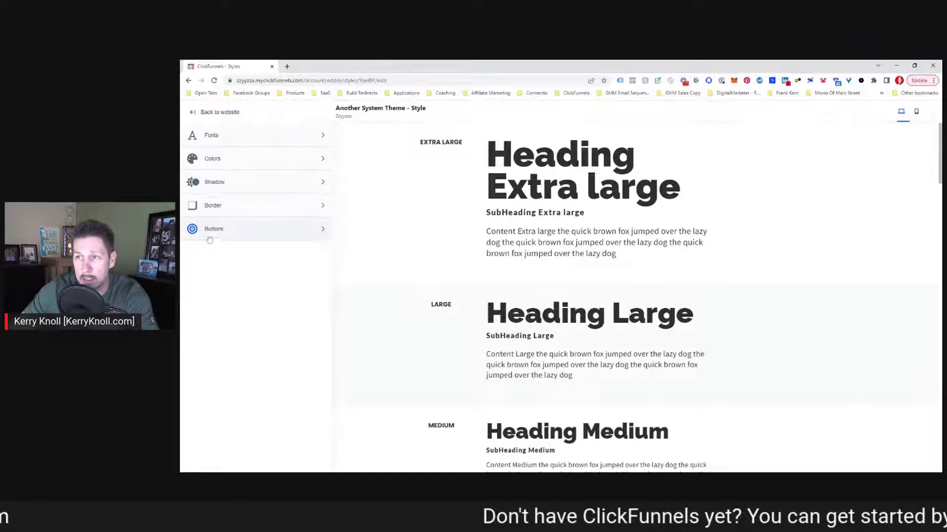
Step: Examine the style's font settings, including the base font size and the headline, subheadline and content typography
left_click(212, 136)
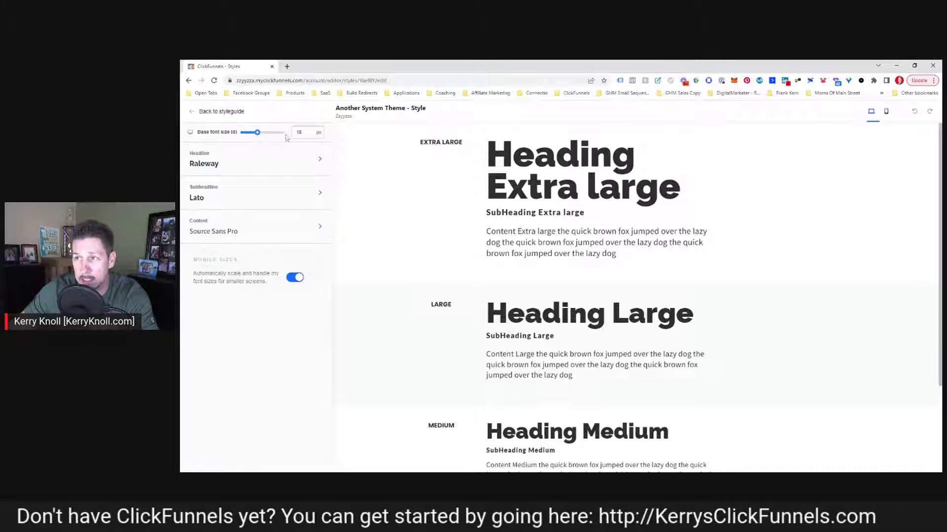
left_click_drag(257, 136, 258, 139)
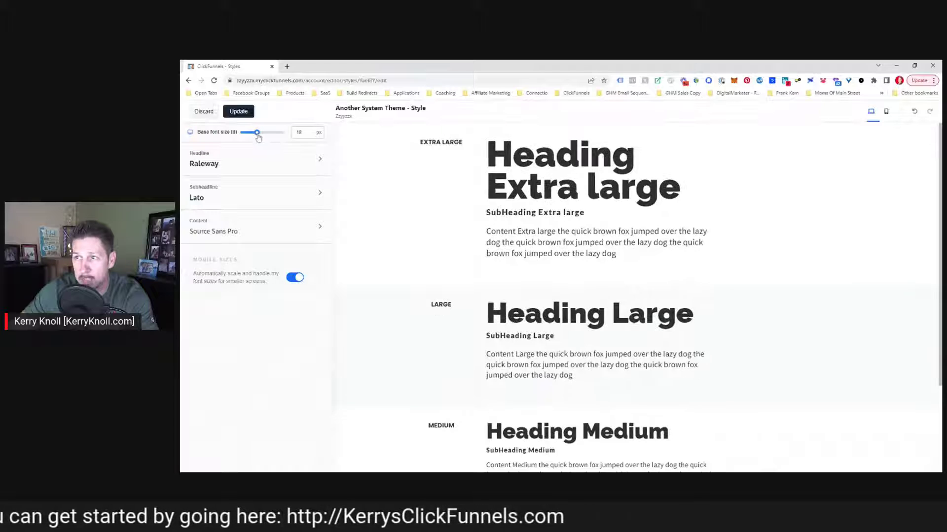
left_click(204, 169)
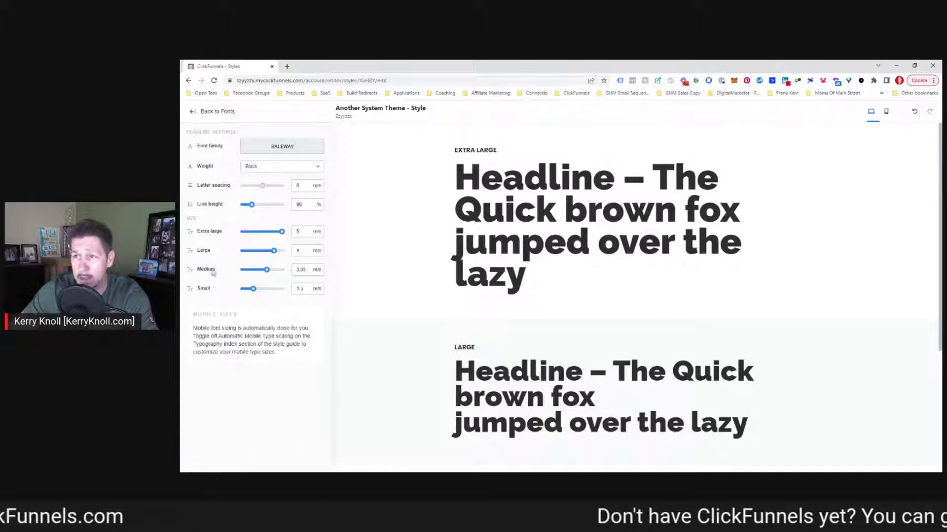
left_click(191, 112)
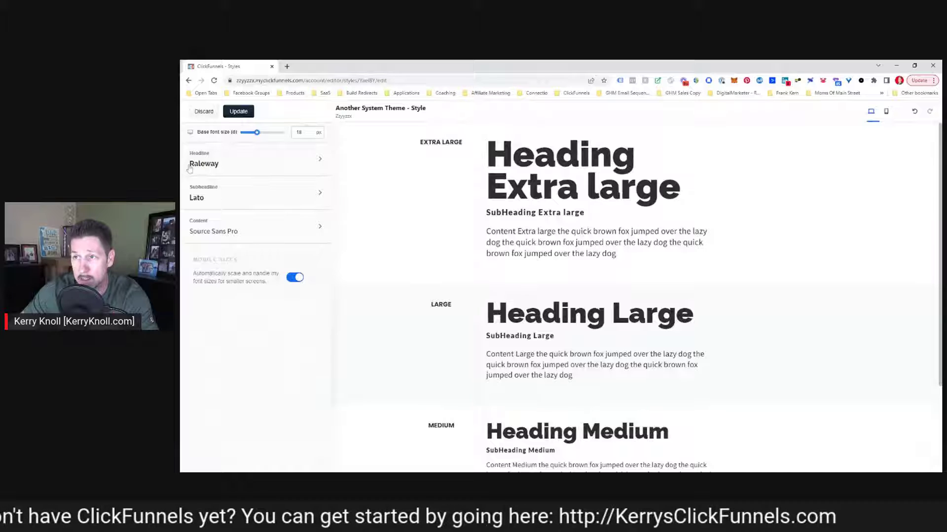
left_click(197, 192)
left_click(191, 112)
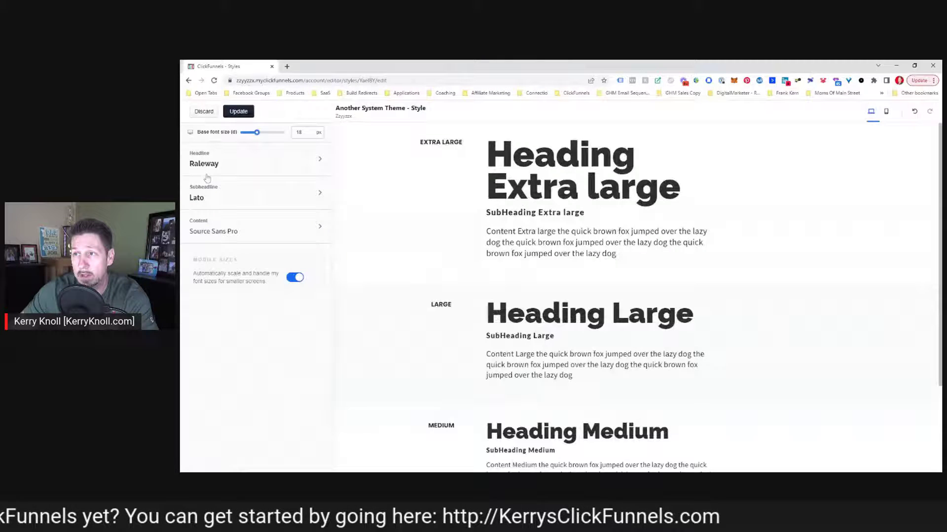
left_click(216, 233)
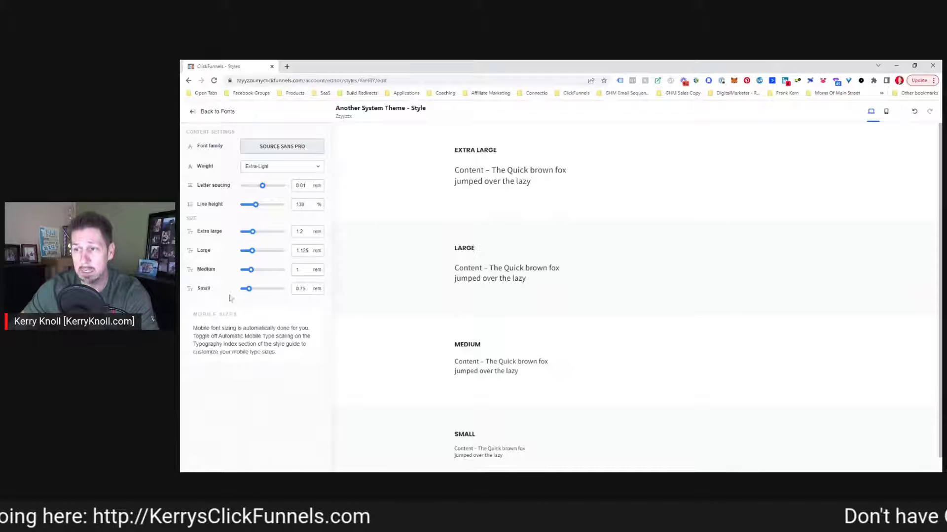
left_click(192, 112)
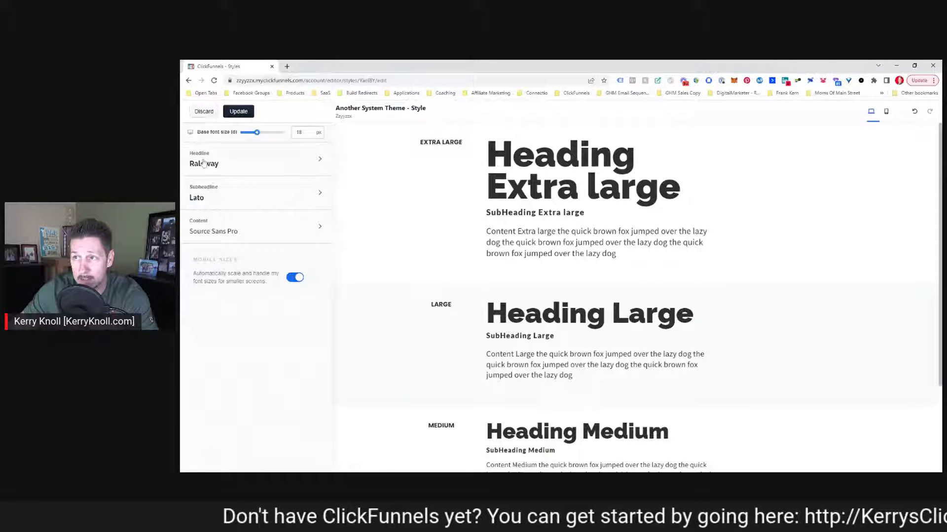
Step: Try switching automatic mobile font scaling off and back on, restore the desktop preview, and discard the font changes
left_click(296, 278)
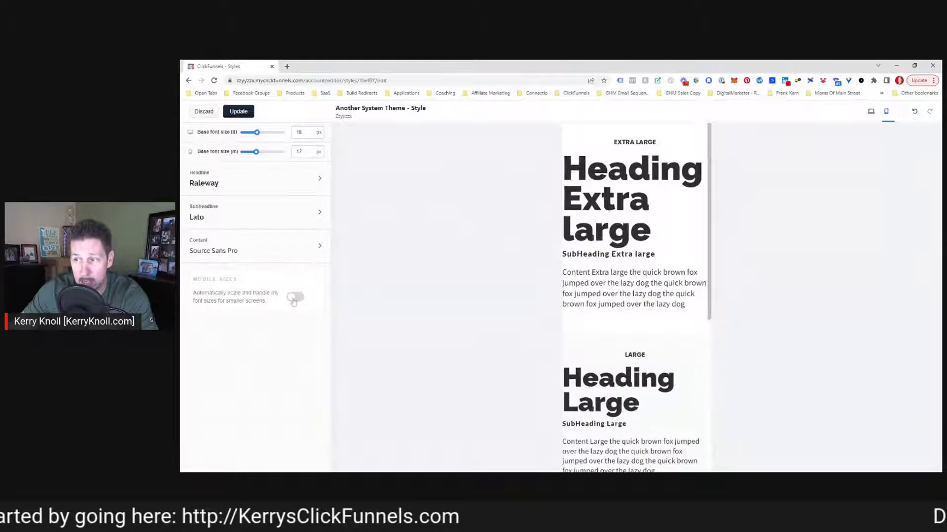
left_click(295, 299)
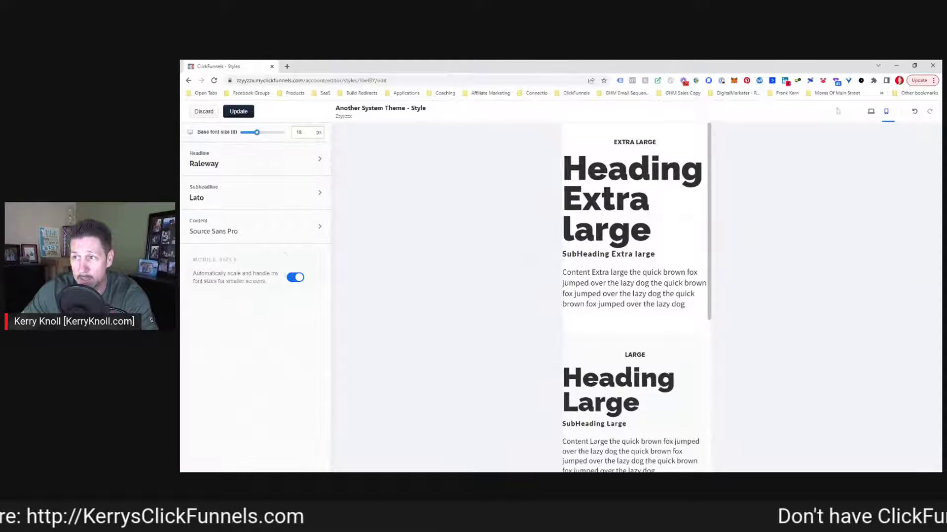
left_click(870, 111)
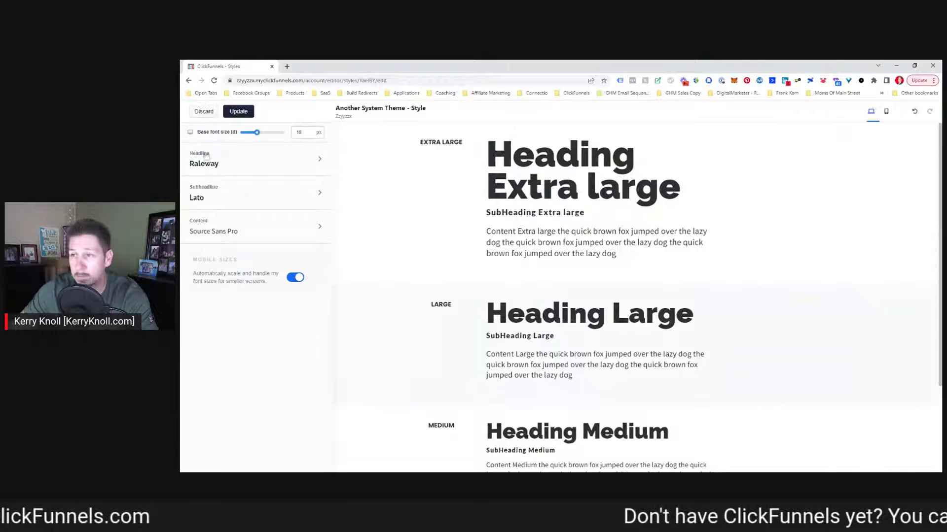
left_click(203, 112)
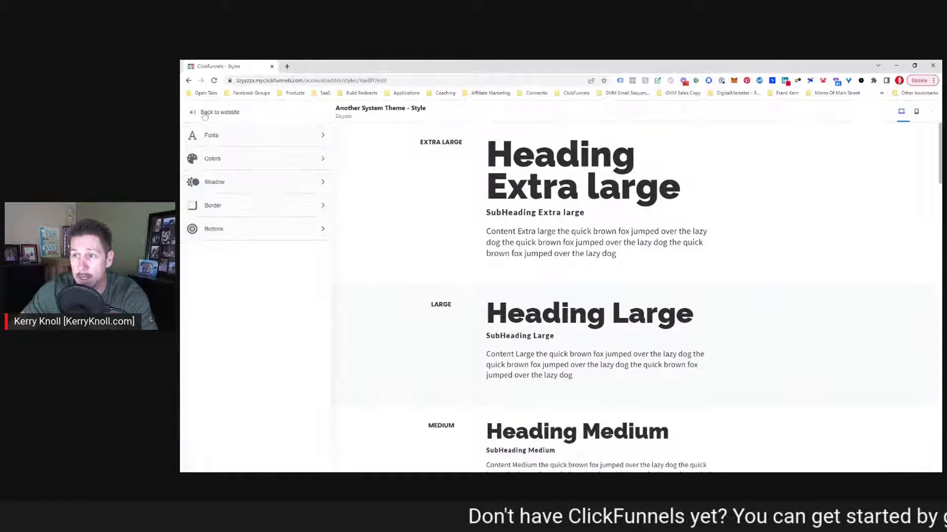
Step: Open the style's color settings and examine the preview of all sections from Lightest to Darkest
left_click(220, 165)
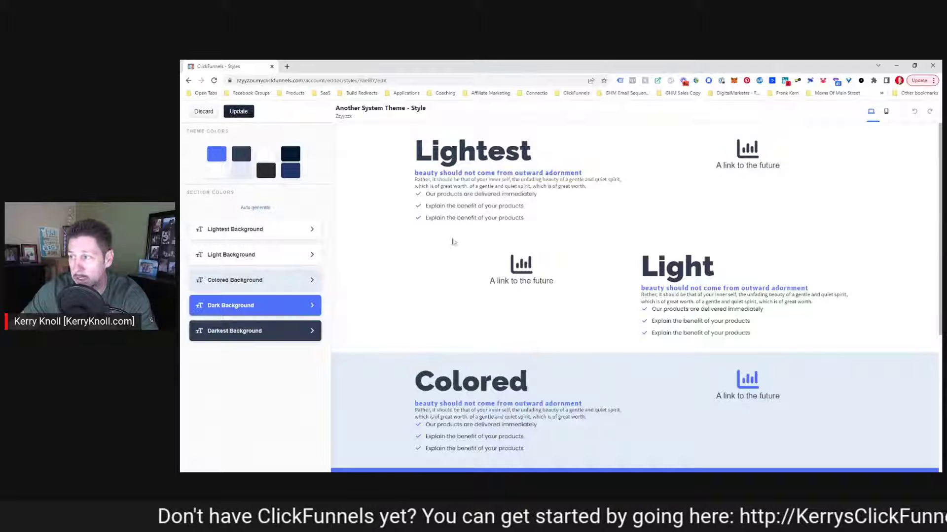
scroll(574, 236, "down", 2)
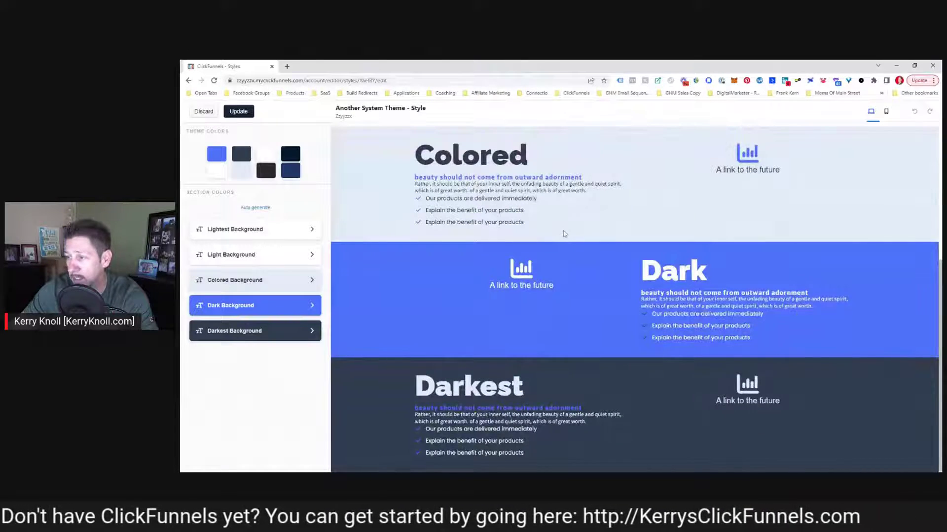
scroll(567, 233, "up", 5)
scroll(564, 234, "down", 5)
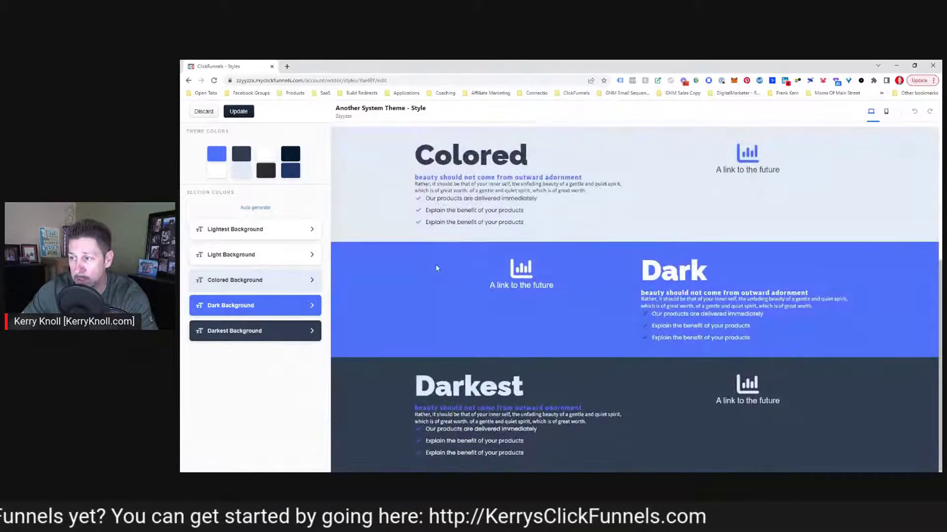
scroll(397, 257, "up", 4)
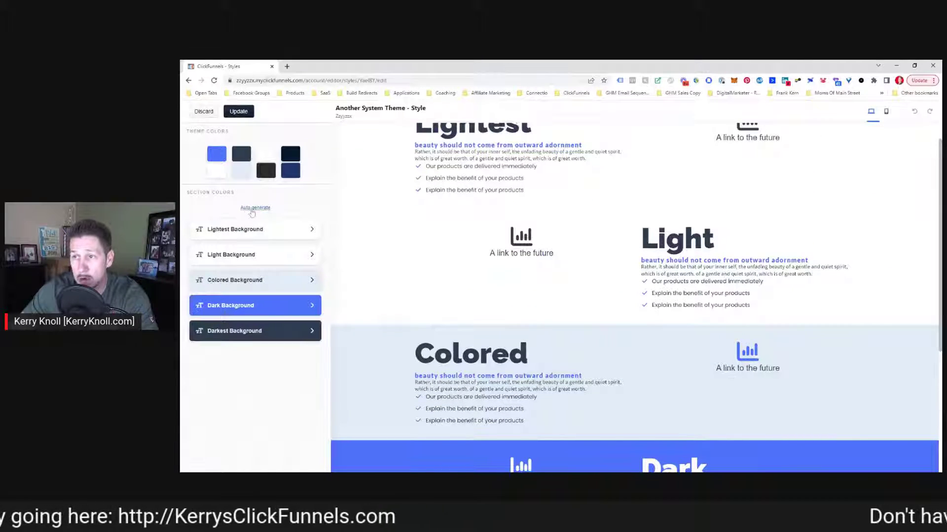
Step: Review the background, text and decoration colors of the Lightest, Light and Colored Background sections
left_click(232, 231)
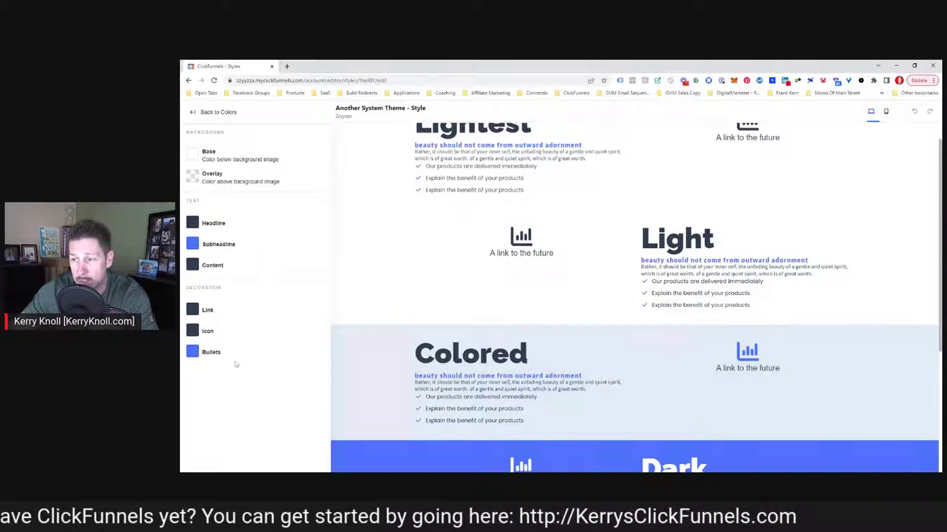
left_click(192, 114)
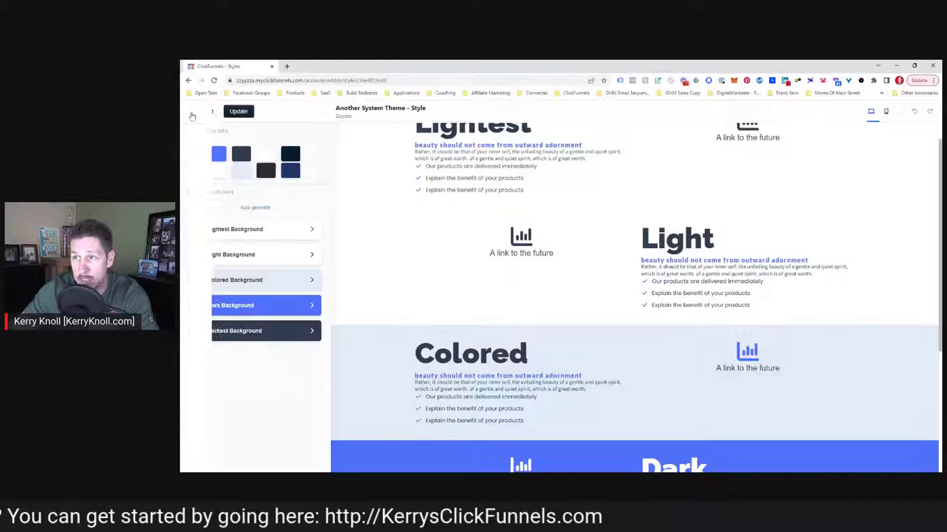
left_click(223, 255)
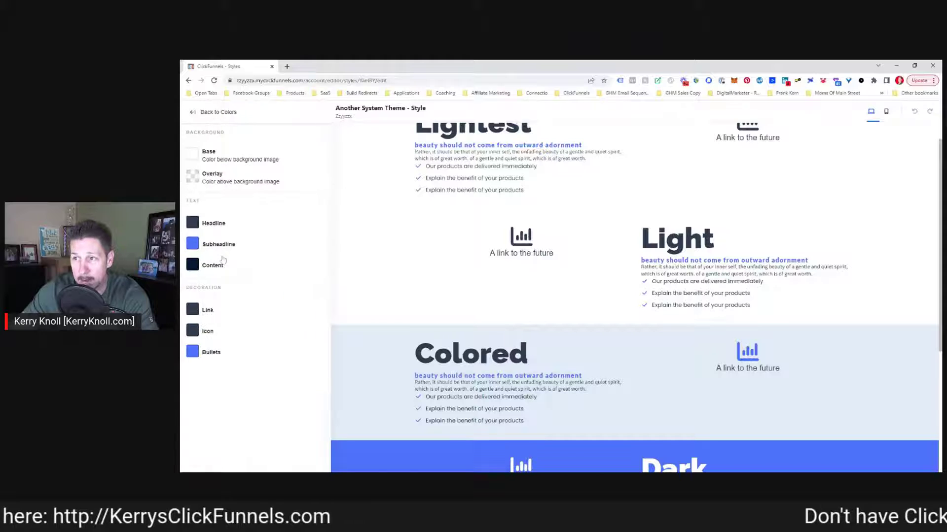
left_click(193, 114)
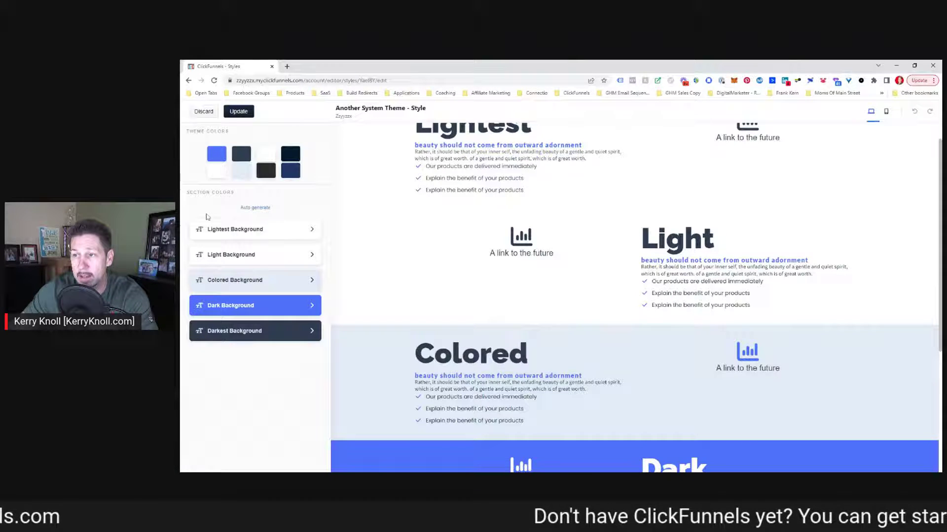
left_click(219, 279)
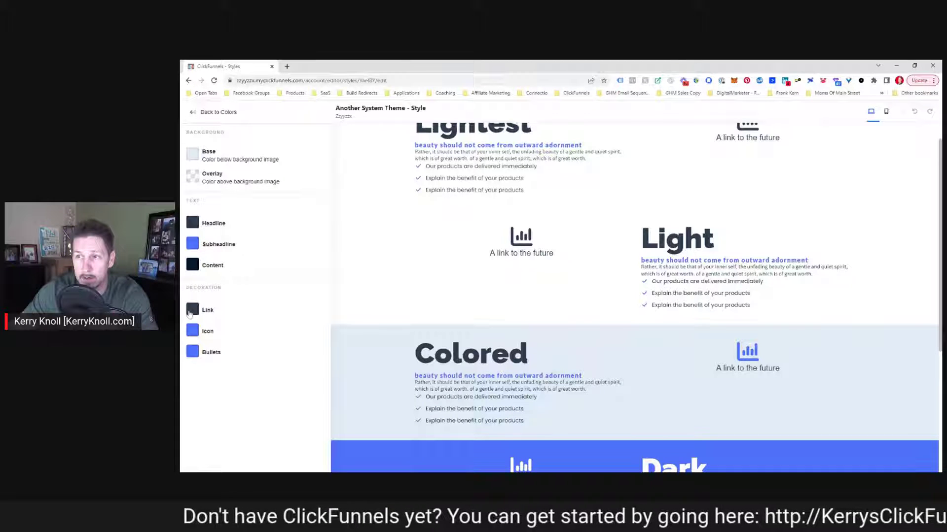
left_click(194, 113)
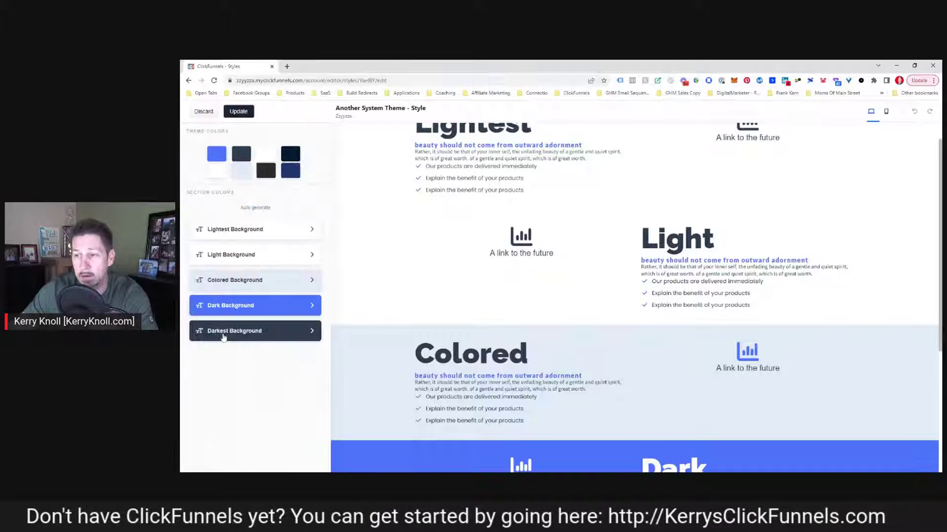
Step: Review the Darkest Background section's colors against the preview and return to the color overview
left_click(225, 335)
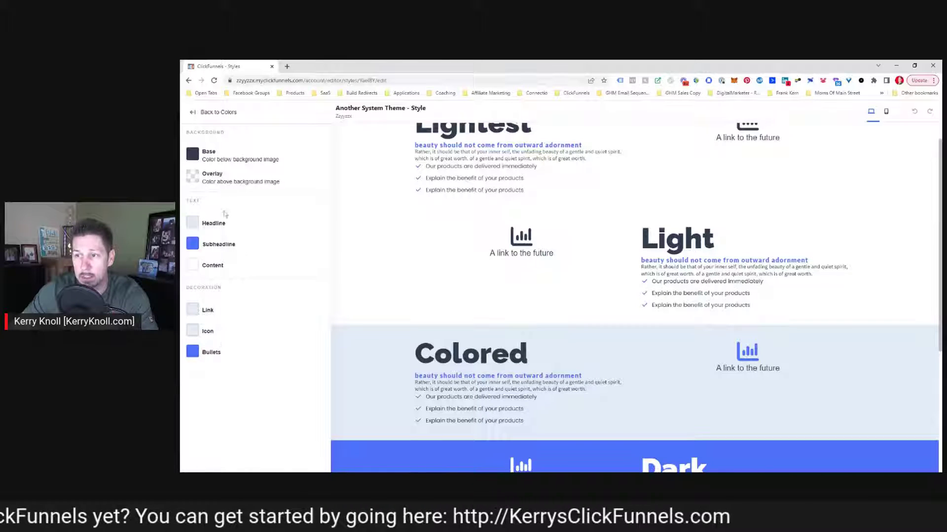
scroll(566, 393, "down", 4)
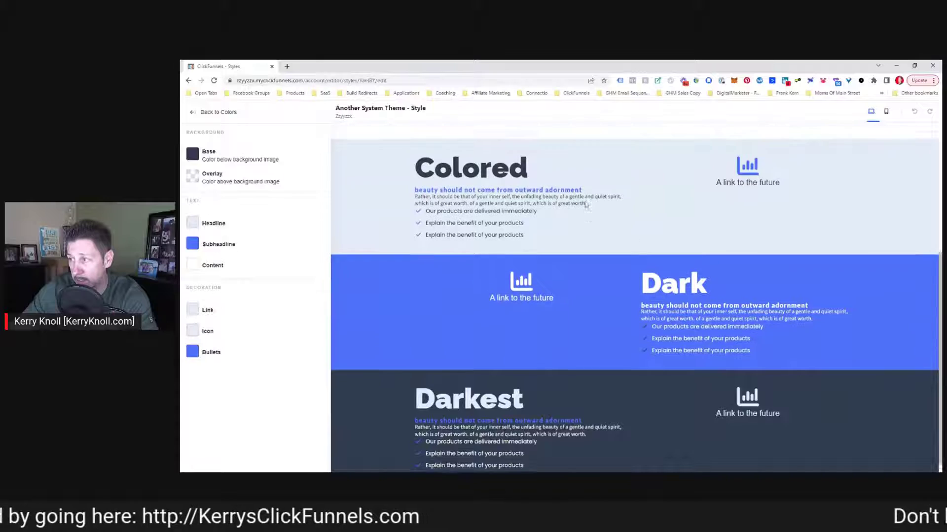
scroll(662, 215, "up", 5)
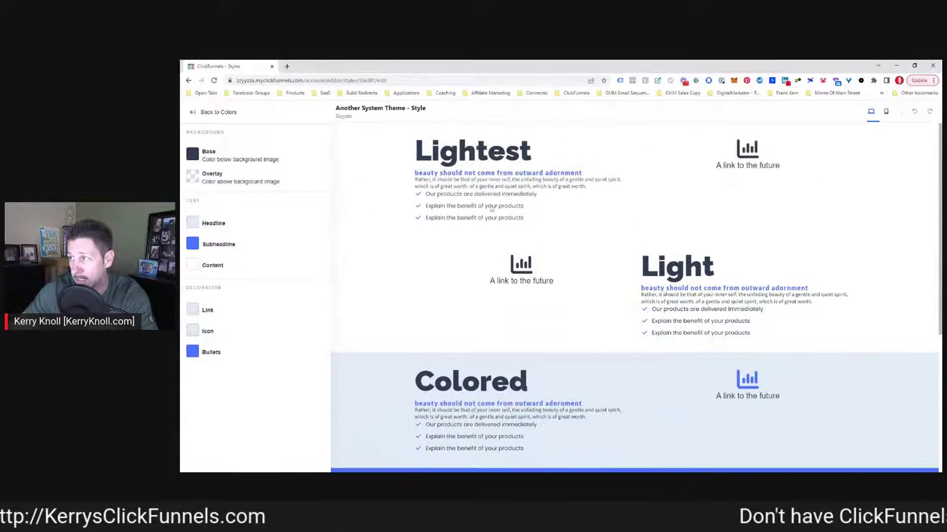
left_click(194, 112)
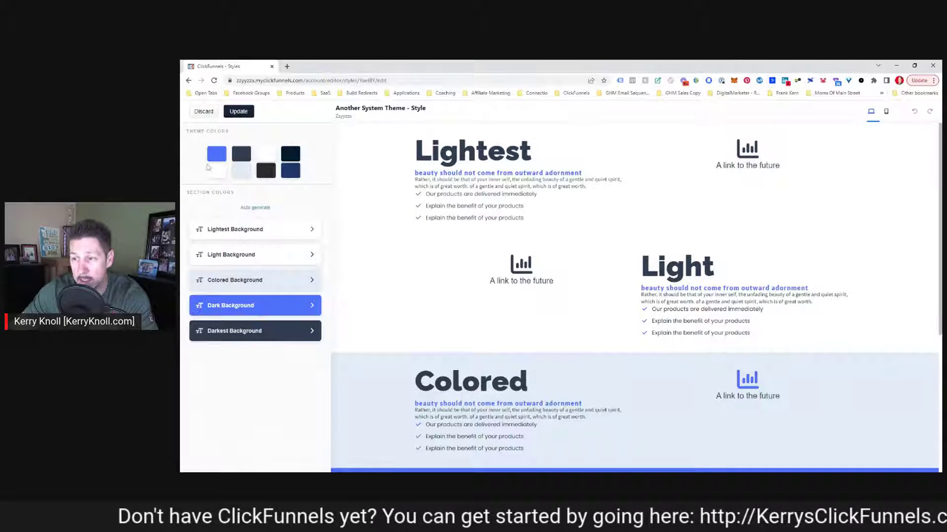
Step: Try auto-generating the section colors, check them in the preview, and discard the color changes
left_click(252, 211)
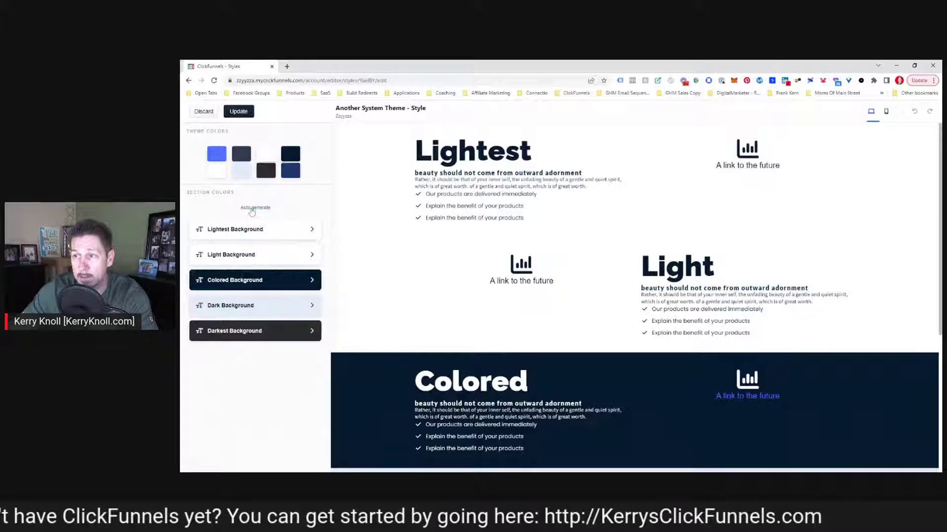
scroll(439, 269, "down", 4)
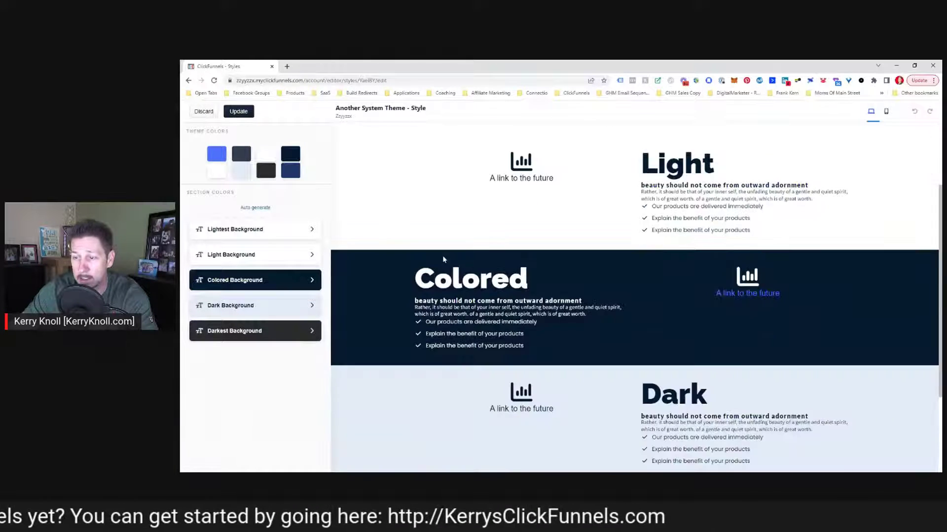
scroll(432, 243, "up", 2)
scroll(432, 243, "up", 2)
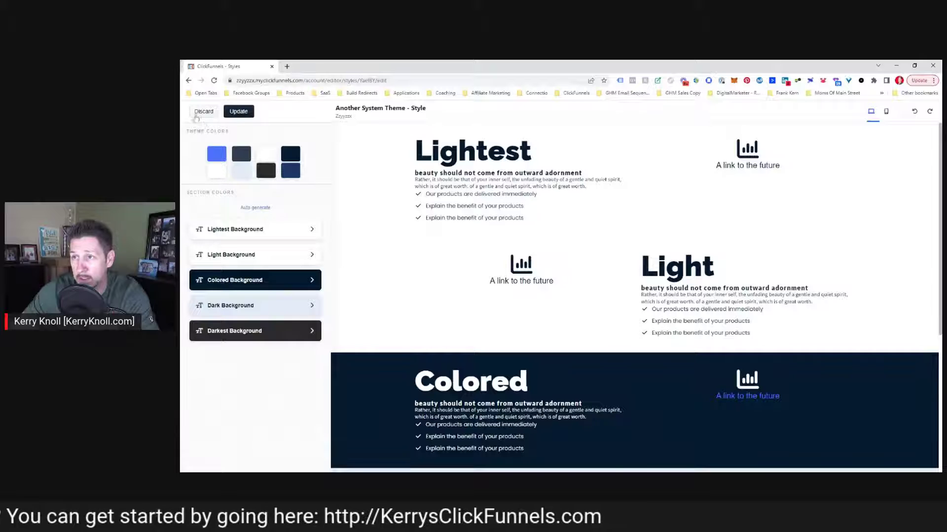
left_click(194, 115)
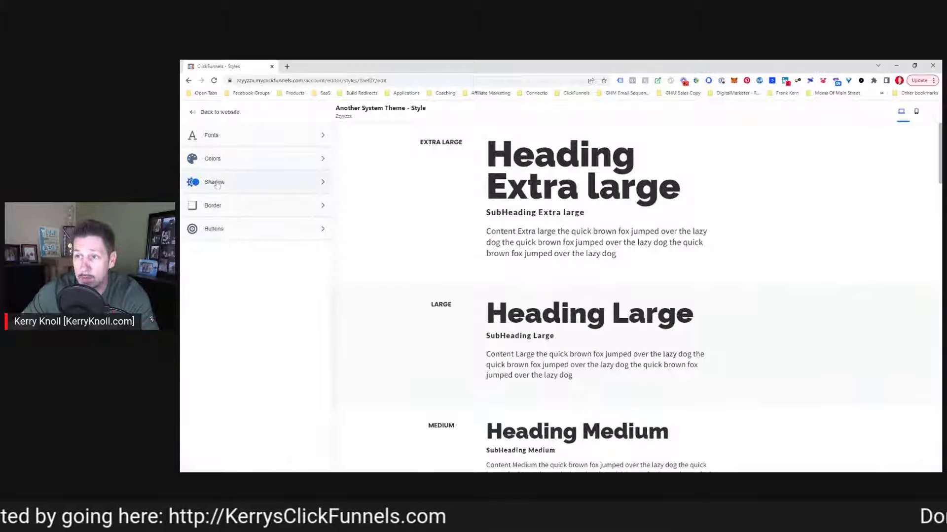
Step: Open the style's shadow settings and try Shadow Style 1 with a 30 px blur, 36 px spread and the Inset style
left_click(215, 182)
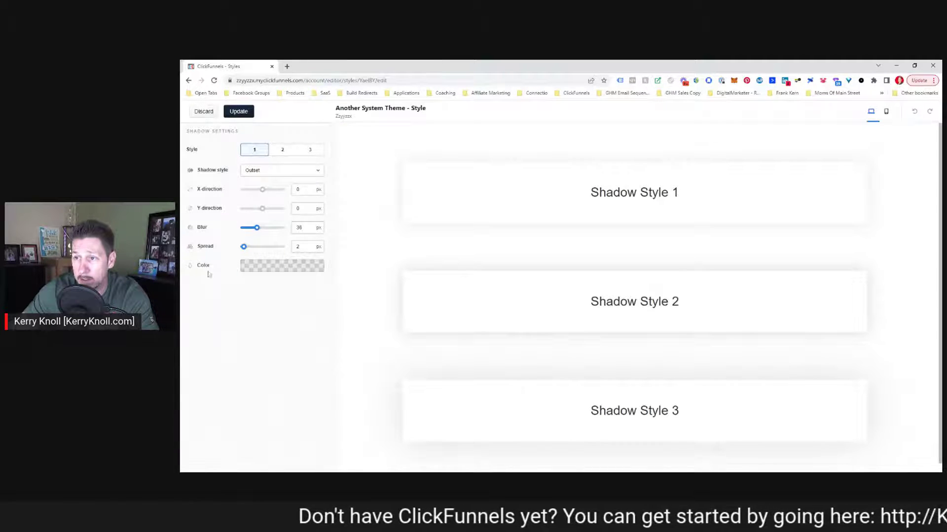
mouse_move(256, 228)
left_mouse_down()
mouse_move(280, 234)
mouse_move(255, 229)
left_mouse_up()
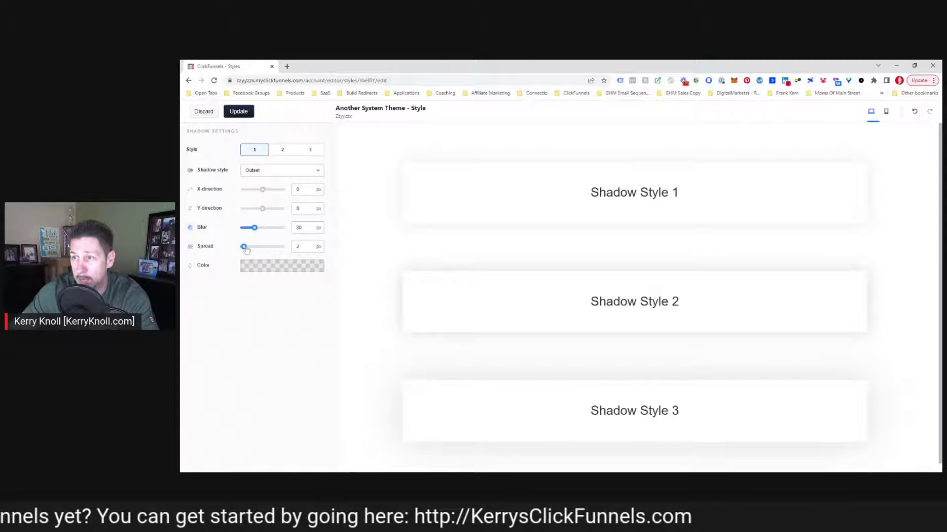
mouse_move(247, 250)
left_mouse_down()
mouse_move(269, 248)
mouse_move(242, 248)
mouse_move(257, 247)
left_mouse_up()
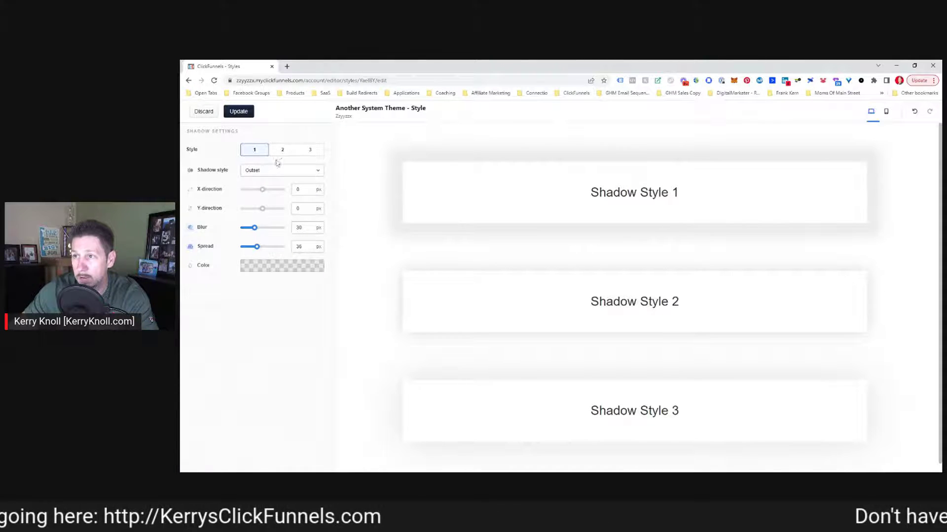
left_click(264, 188)
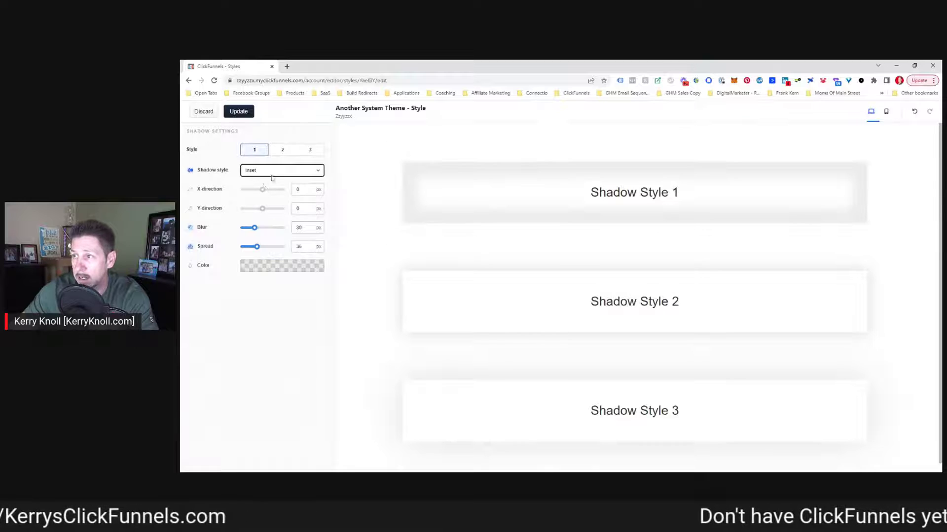
Step: Reduce Shadow Style 1's spread to 23 px and switch its shadow style back to Outset
mouse_move(257, 247)
left_mouse_down()
mouse_move(243, 246)
mouse_move(265, 246)
mouse_move(253, 240)
left_mouse_up()
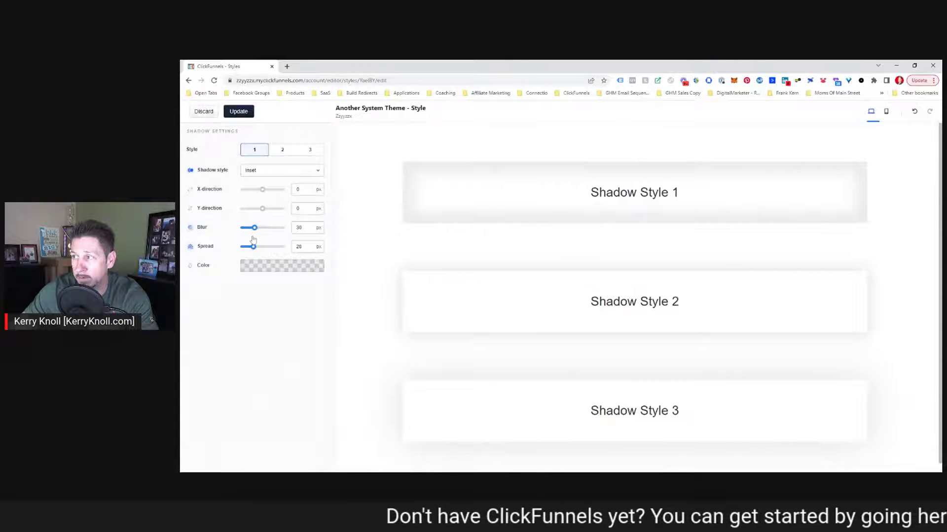
left_click(264, 168)
left_click(265, 180)
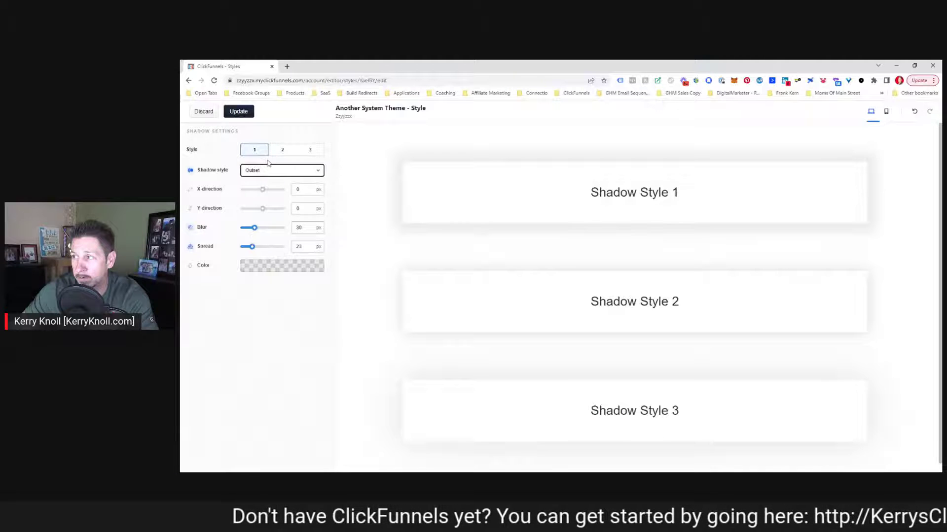
Step: Look through the settings of shadow styles 2 and 3, return to style 1, and discard the shadow changes
left_click(283, 150)
left_click(314, 150)
left_click(254, 150)
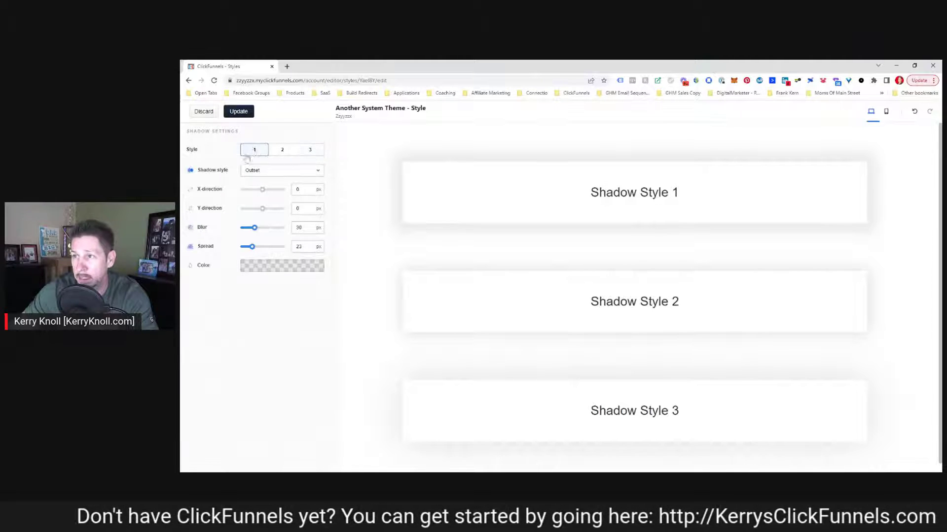
scroll(518, 270, "down", 1)
scroll(415, 198, "up", 1)
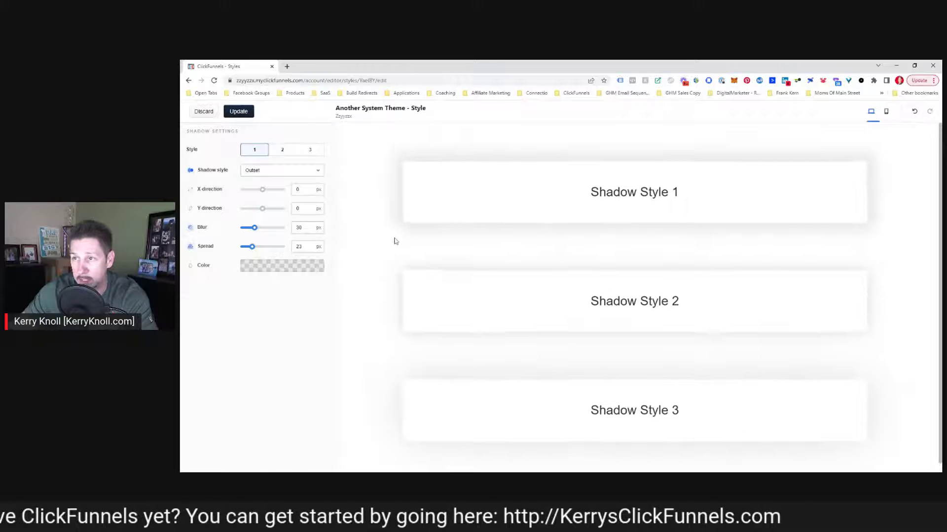
left_click(205, 117)
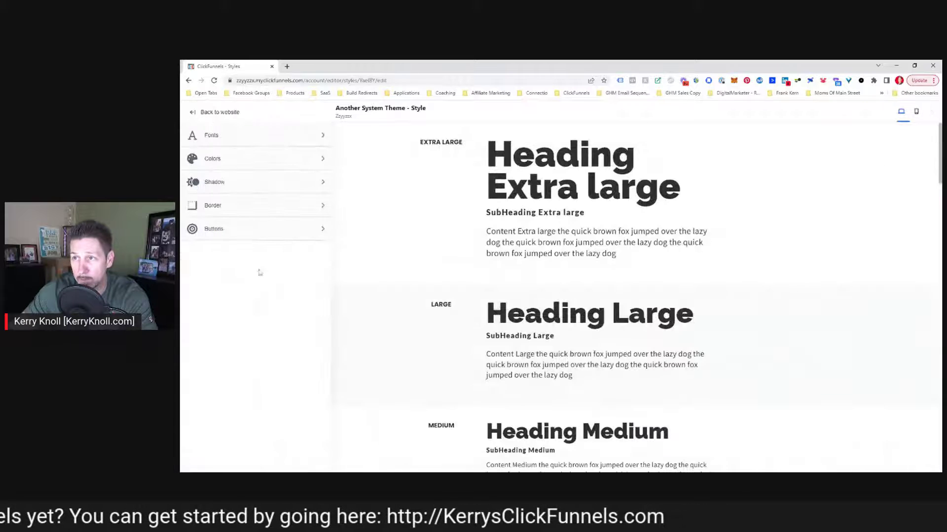
Step: Open the border settings, look through border styles 2 and 3, and try a dashed line on Border Style 2
left_click(232, 205)
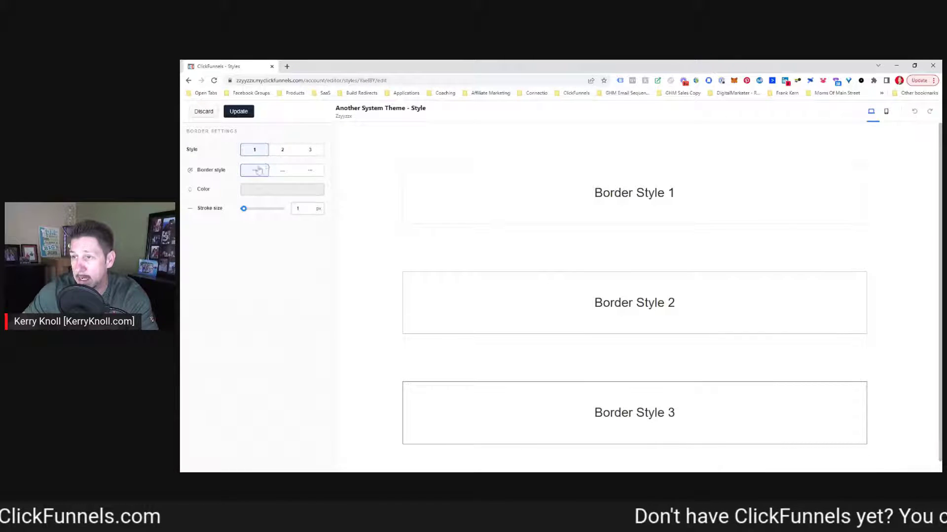
left_click(279, 152)
left_click(307, 154)
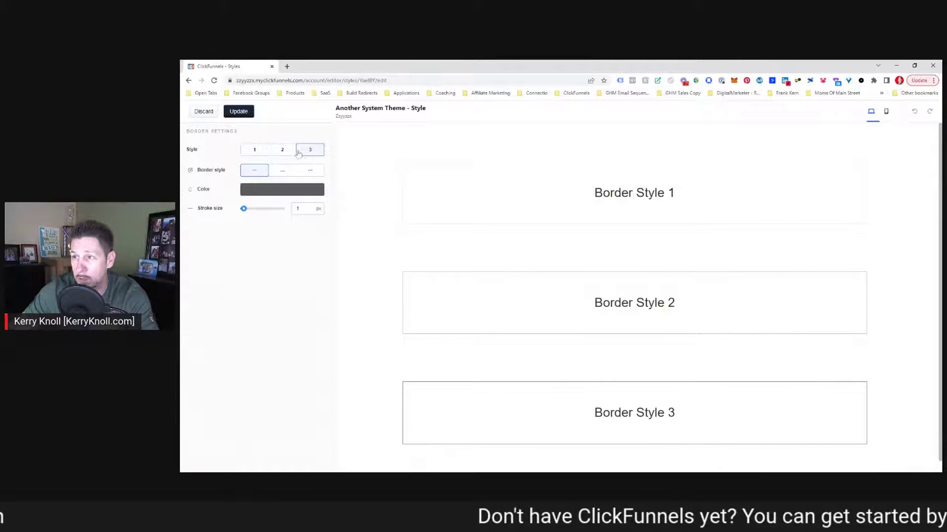
left_click(282, 156)
left_click(284, 171)
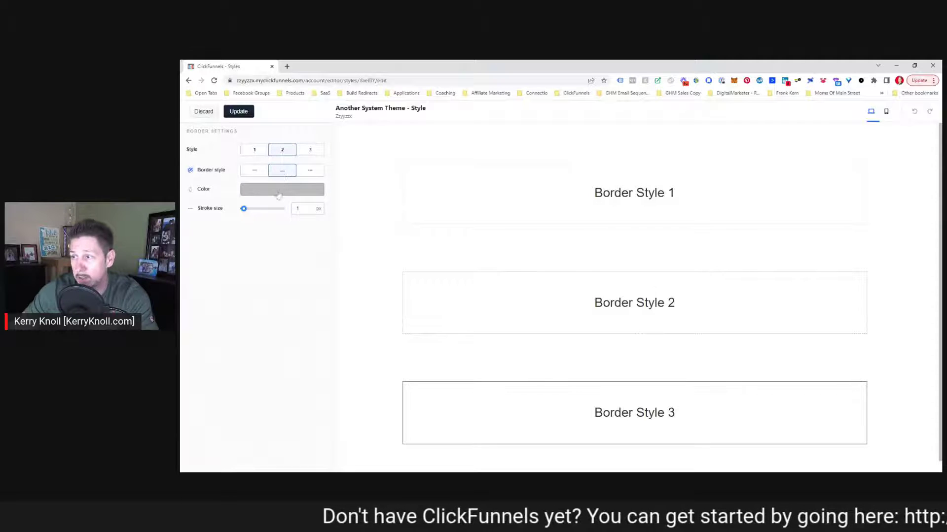
Step: Try a dotted line with a slightly thicker stroke on Border Style 3
left_click(308, 156)
left_click(311, 171)
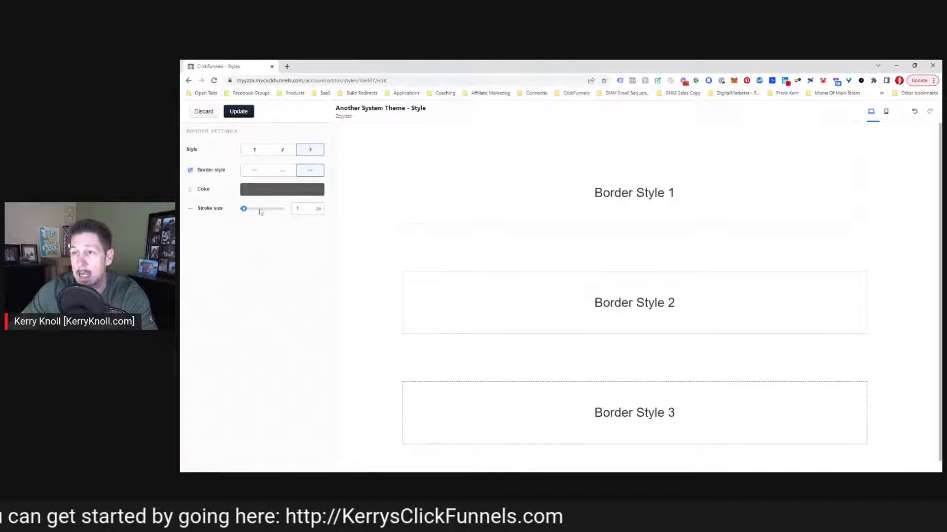
left_click_drag(243, 210, 245, 209)
Step: Try a much thicker dashed stroke on Border Style 2, check Border Style 1, and discard the border changes
left_click(280, 152)
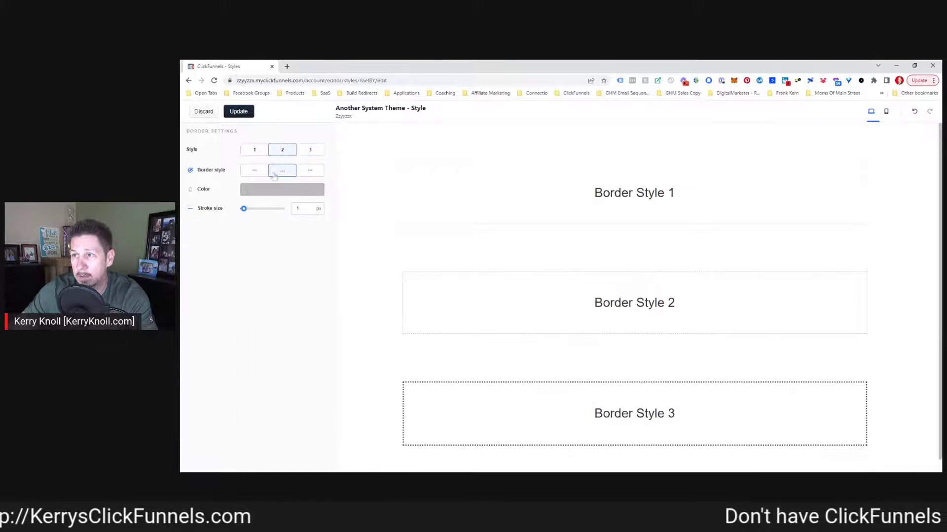
left_click_drag(244, 211, 251, 213)
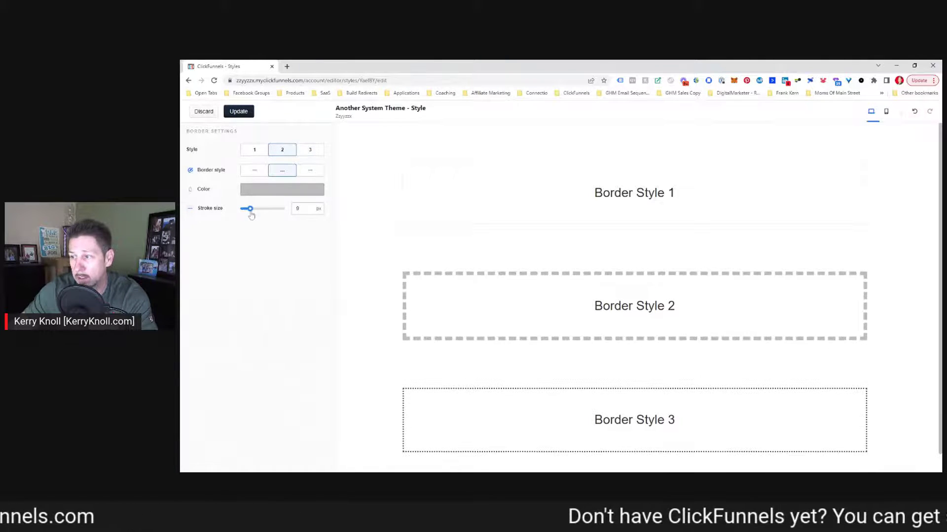
left_click(253, 154)
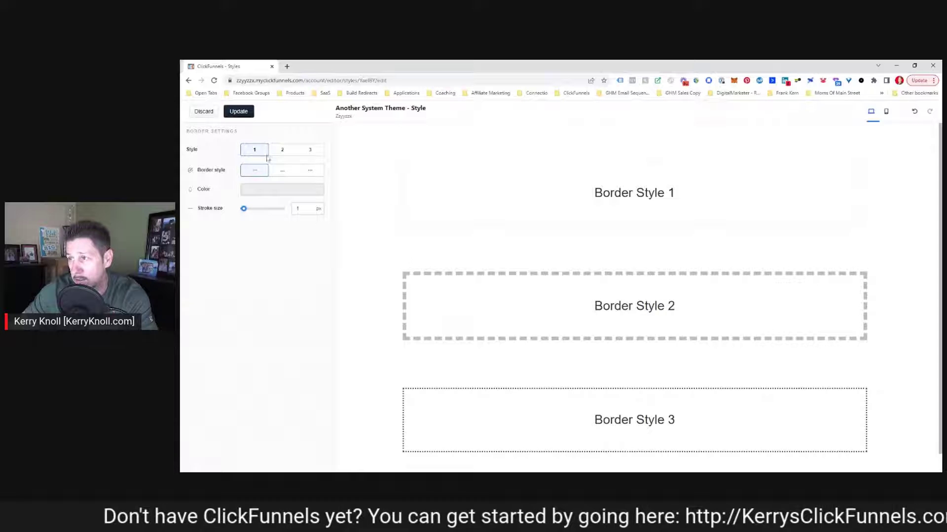
left_click(206, 114)
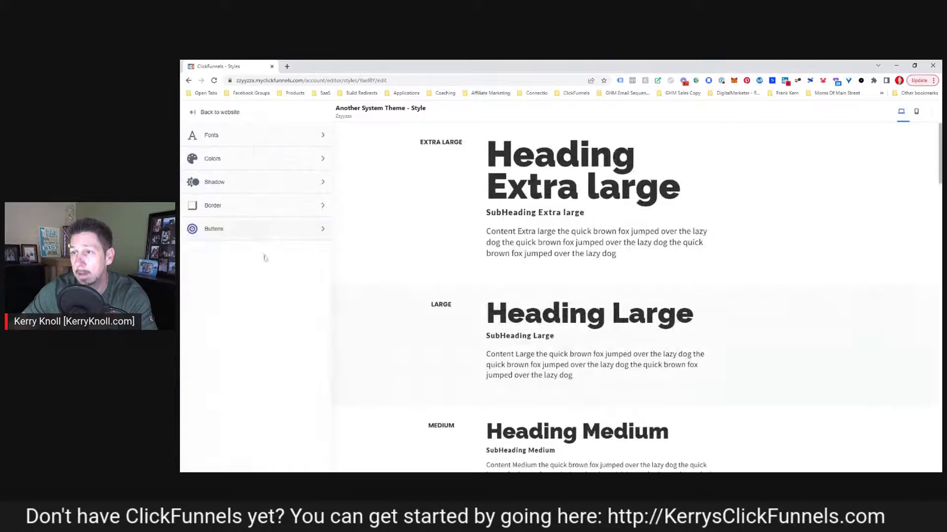
Step: Open the button settings and review the background and text options of button styles 1, 2 and 3
left_click(205, 228)
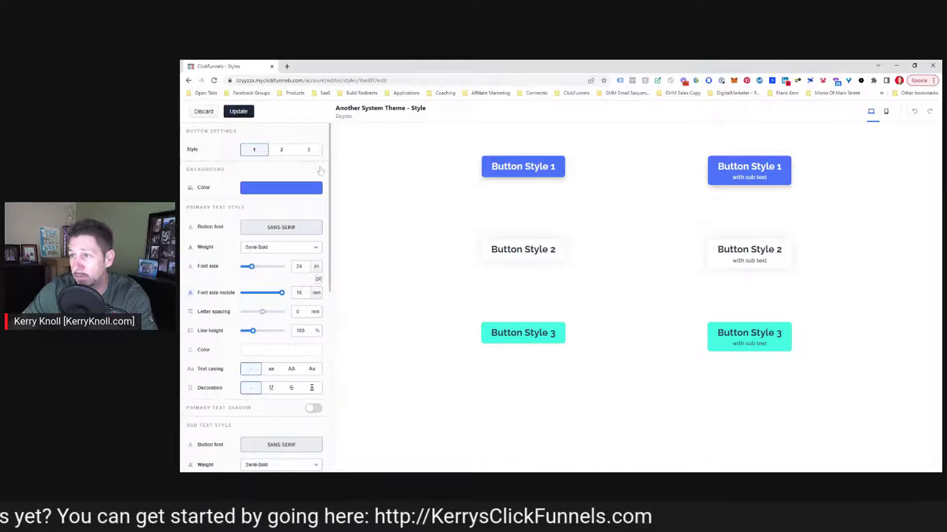
left_click(281, 150)
left_click(307, 150)
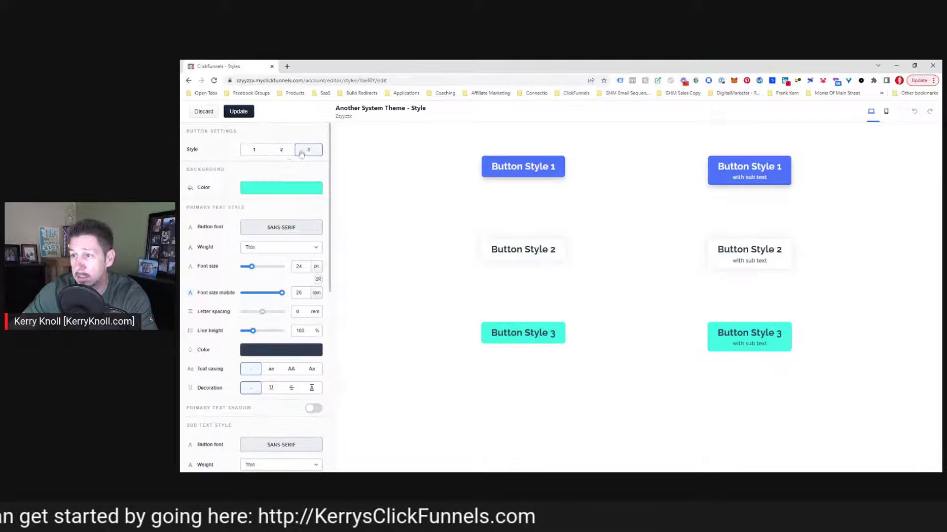
left_click(255, 150)
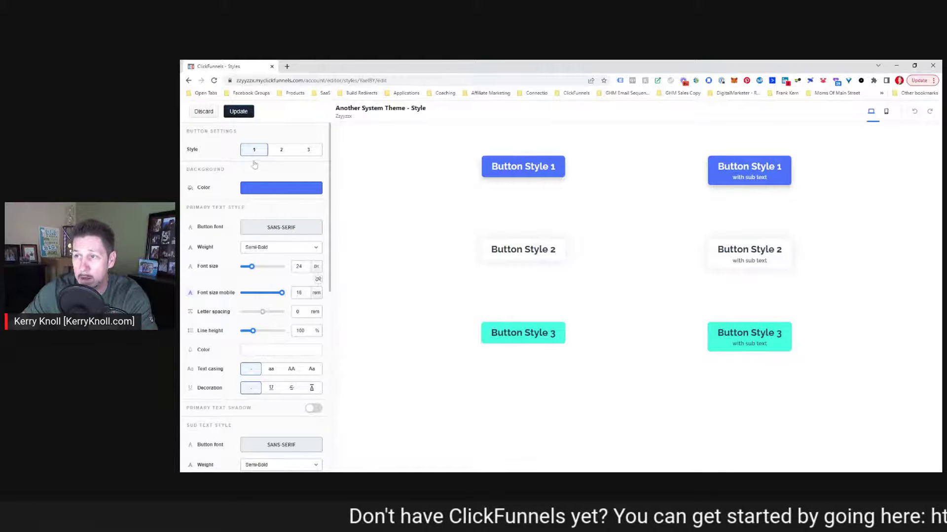
scroll(279, 165, "down", 6)
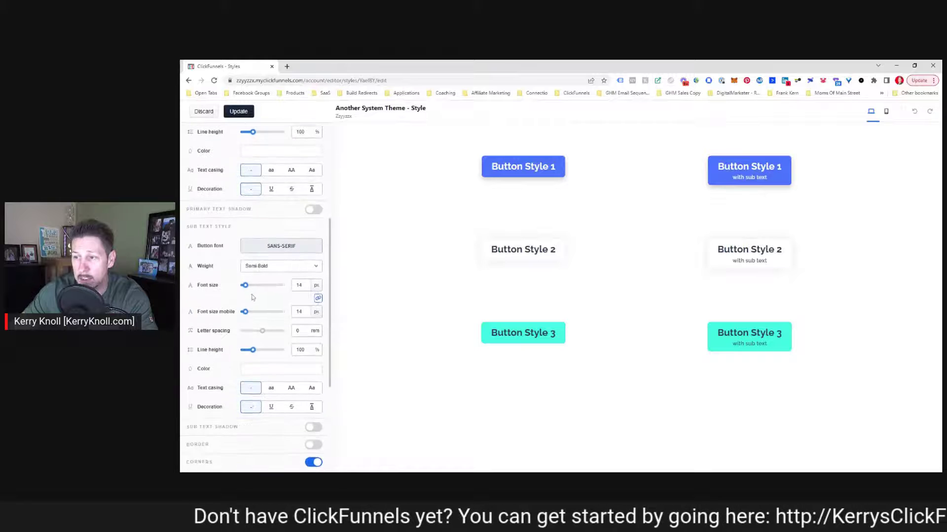
scroll(247, 296, "up", 6)
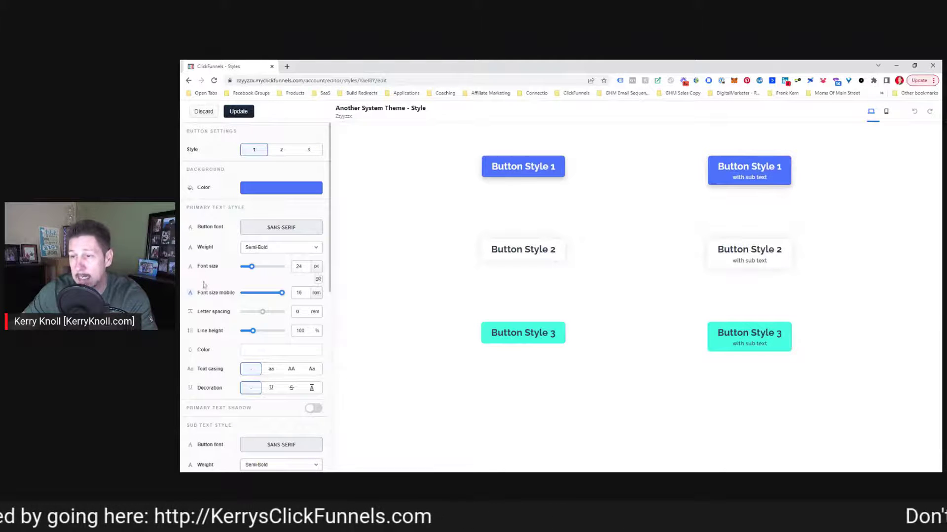
Step: Review Button Style 1's primary text options and try switching the primary text shadow on and back off
scroll(205, 296, "down", 2)
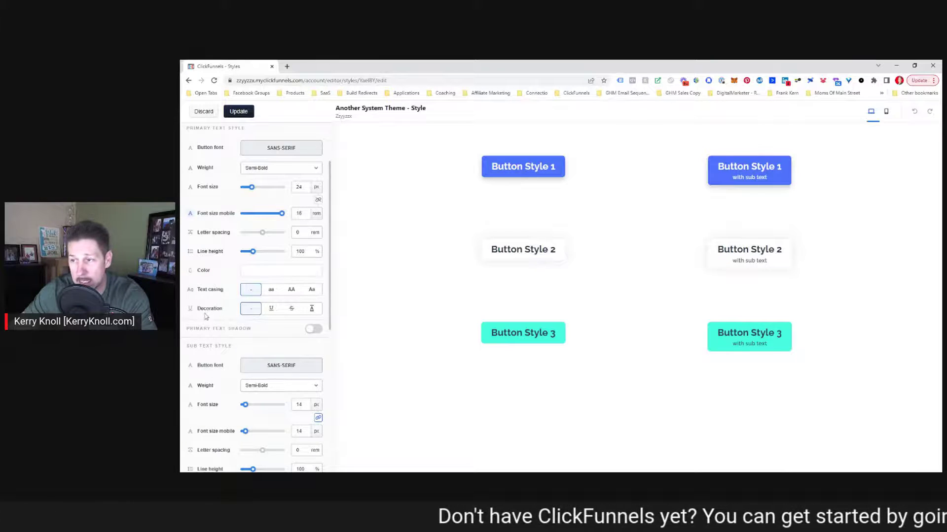
scroll(204, 315, "down", 1)
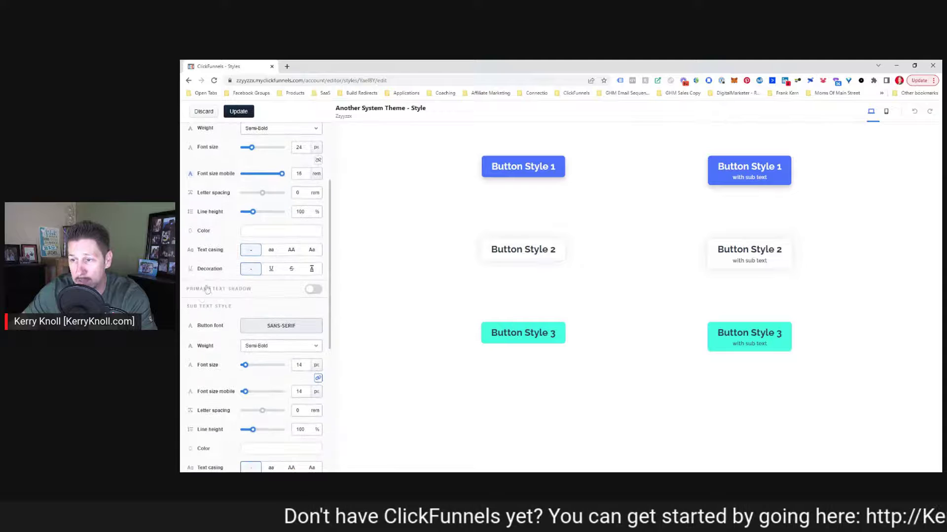
left_click(312, 290)
left_click(311, 294)
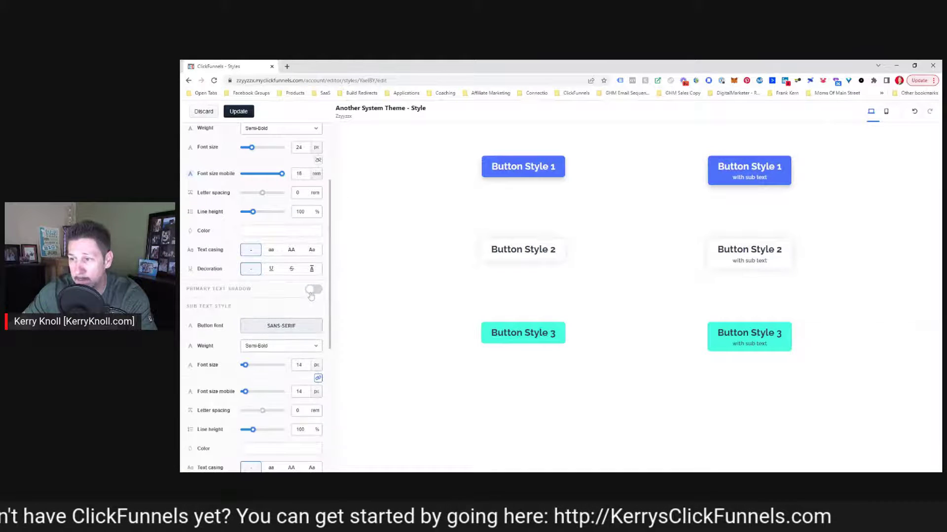
left_click(311, 293)
left_click(310, 293)
Step: Try switching Button Style 1's sub text shadow and its border on and back off
scroll(213, 271, "down", 3)
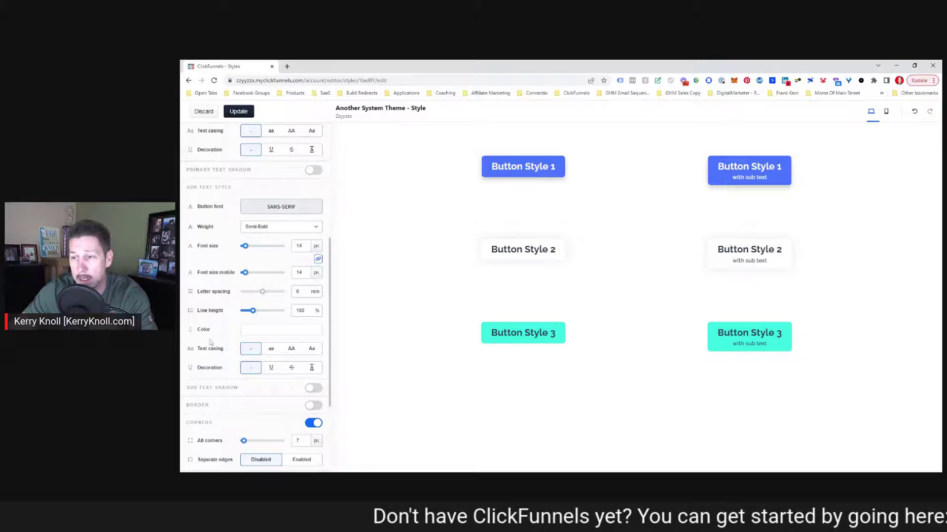
scroll(216, 372, "down", 2)
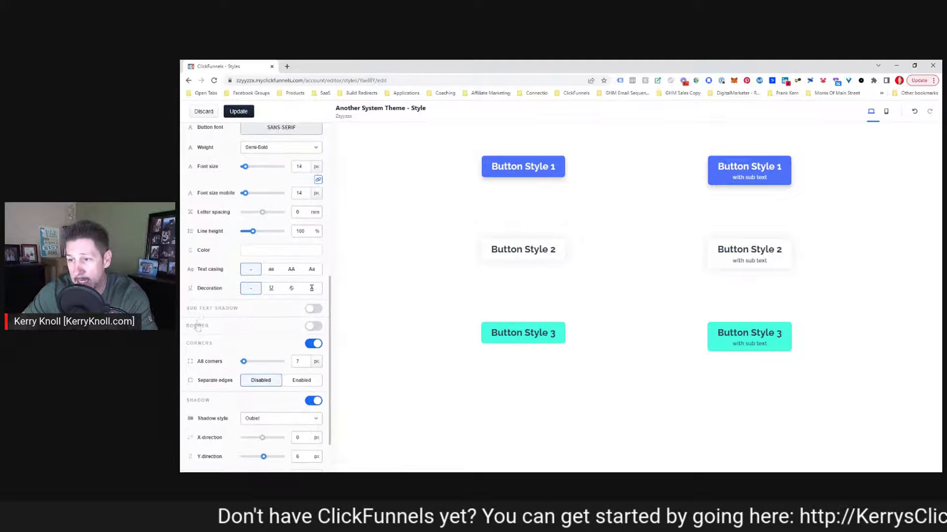
left_click(309, 309)
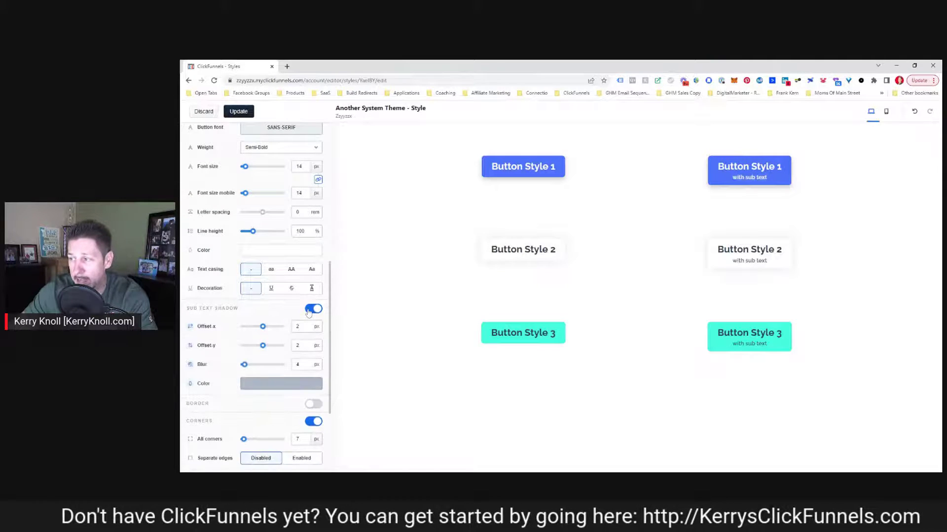
left_click(311, 310)
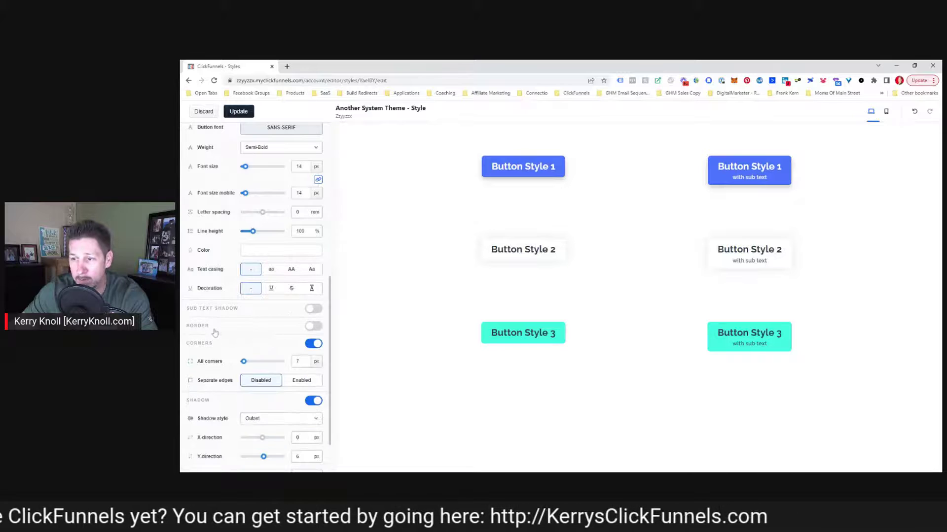
left_click(315, 327)
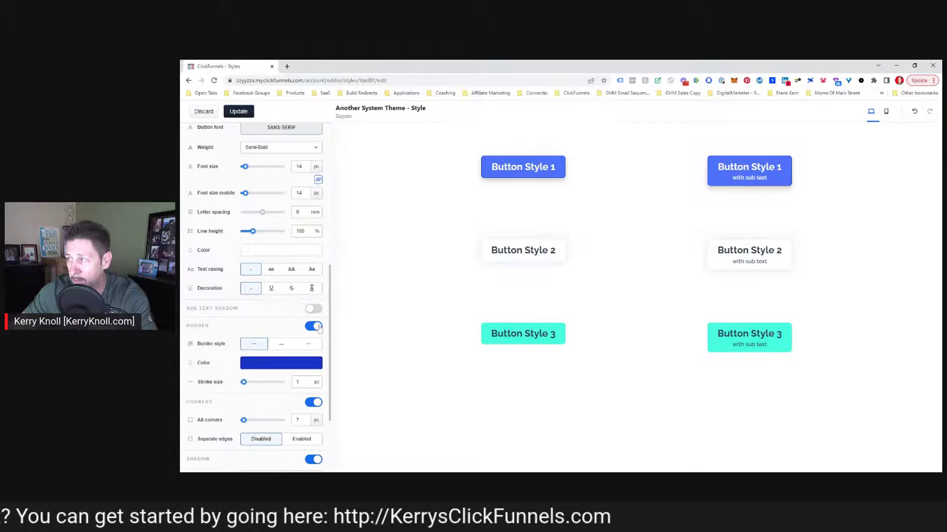
left_click(315, 328)
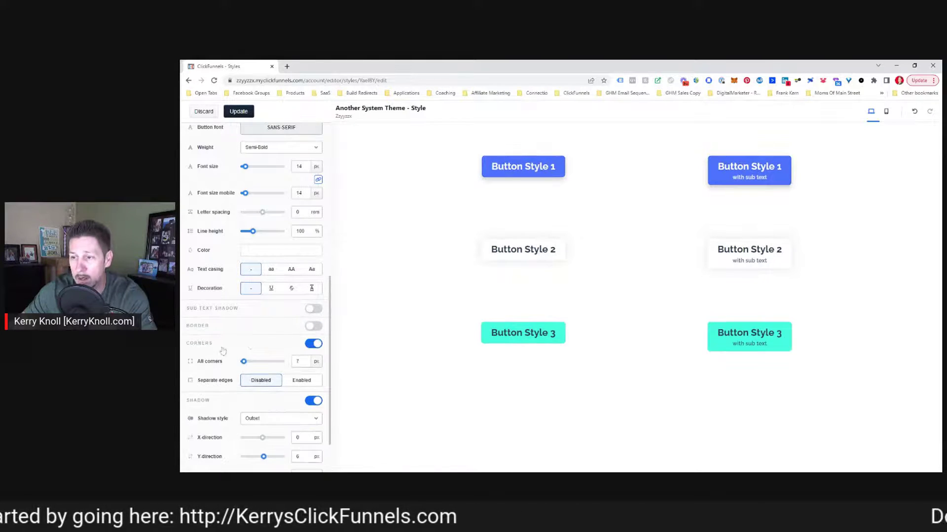
Step: Try switching Button Style 1's corner rounding off and back on, review its shadow options, and discard the button changes
left_click(316, 344)
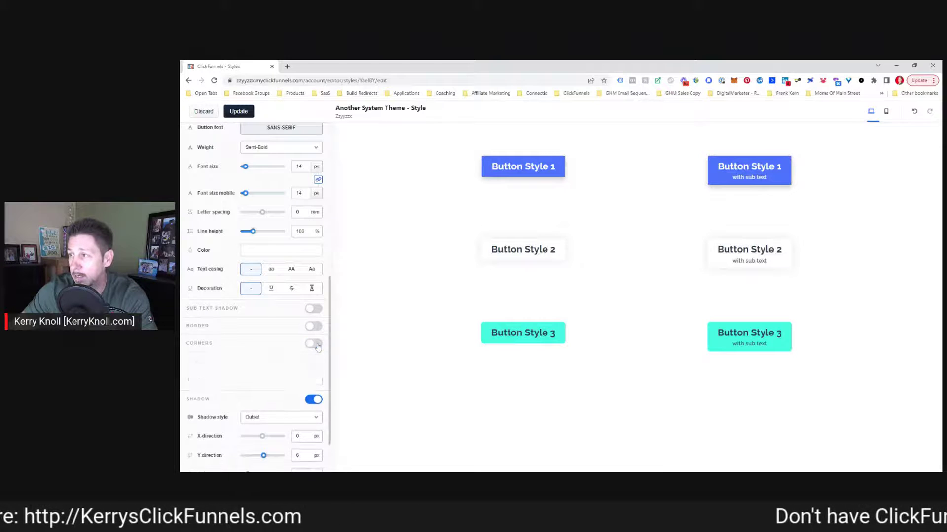
left_click(315, 344)
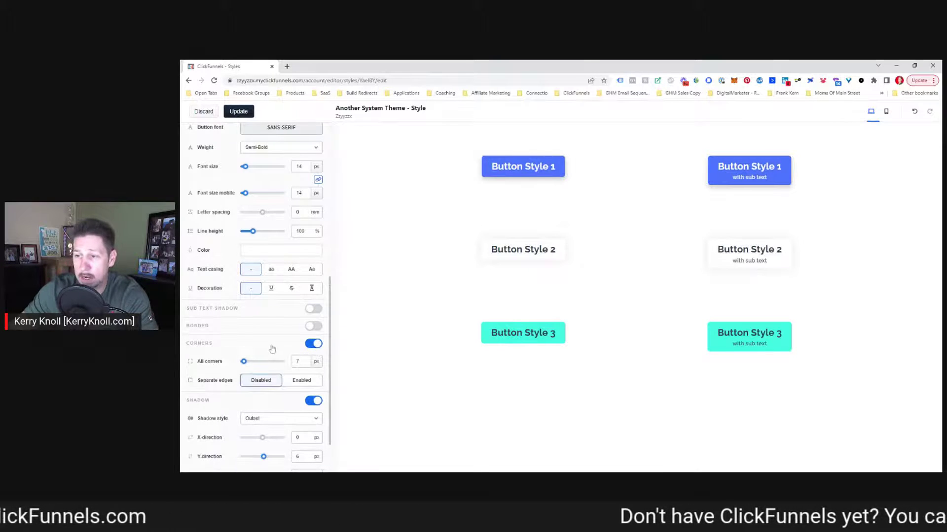
scroll(260, 335, "down", 1)
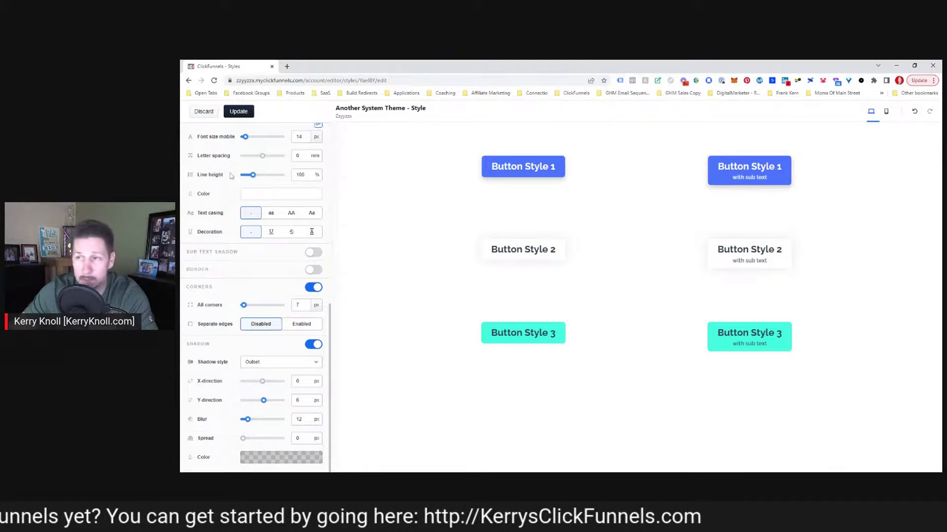
left_click(206, 115)
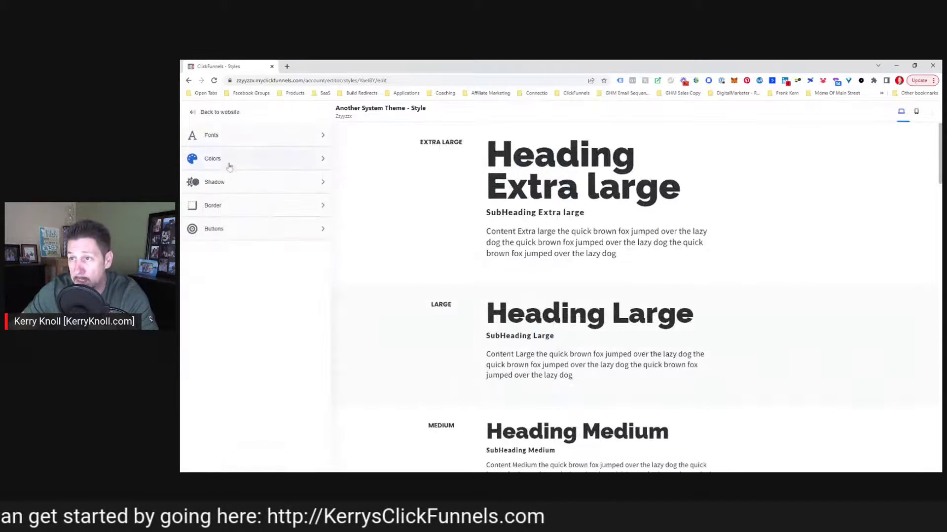